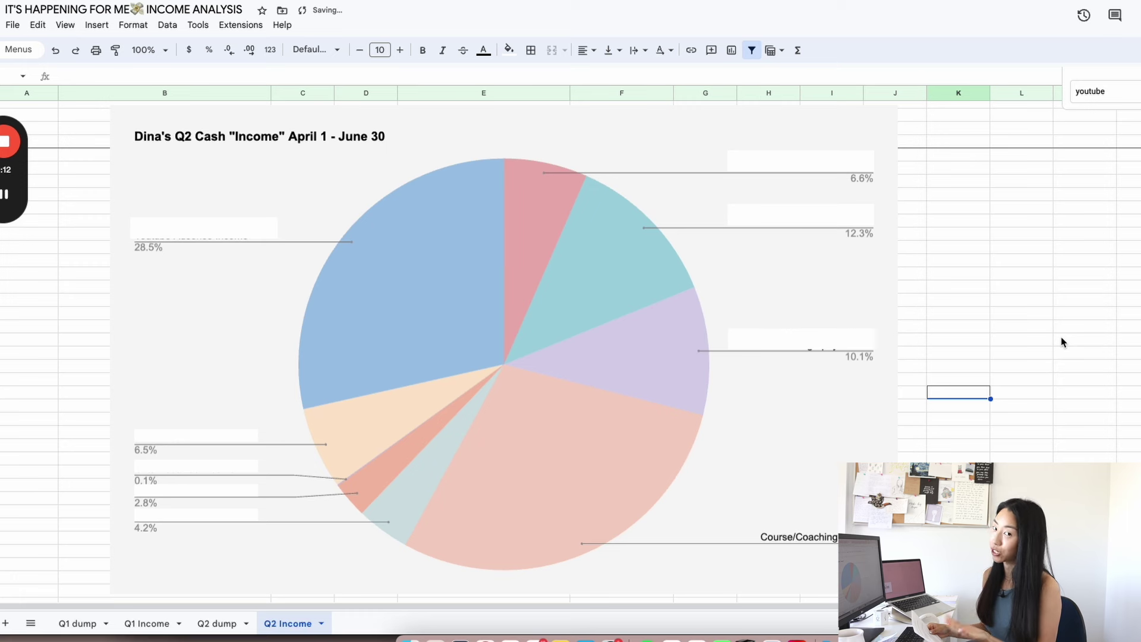
{"action": "left_click", "coordinate": [1079, 394]}
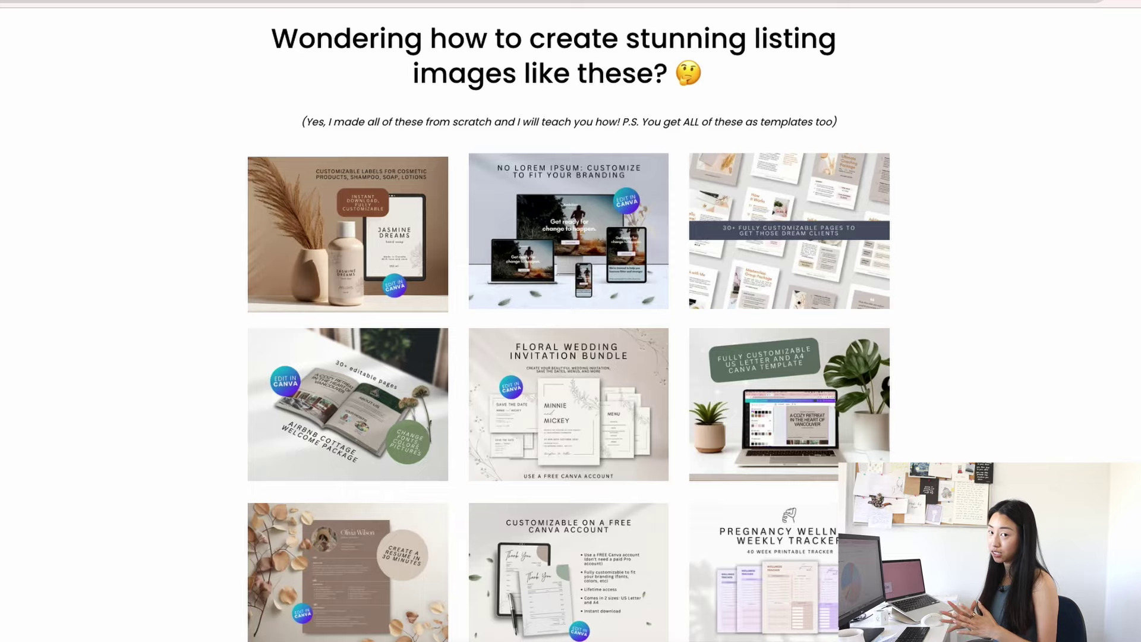
Look through the Etsy listing photos course sales page and read the promotional email for the 80+ Canva mockups.
{"action": "scroll", "coordinate": [569, 321], "scroll_direction": "down", "scroll_amount": 7}
{"action": "scroll", "coordinate": [568, 321], "scroll_direction": "down", "scroll_amount": 12}
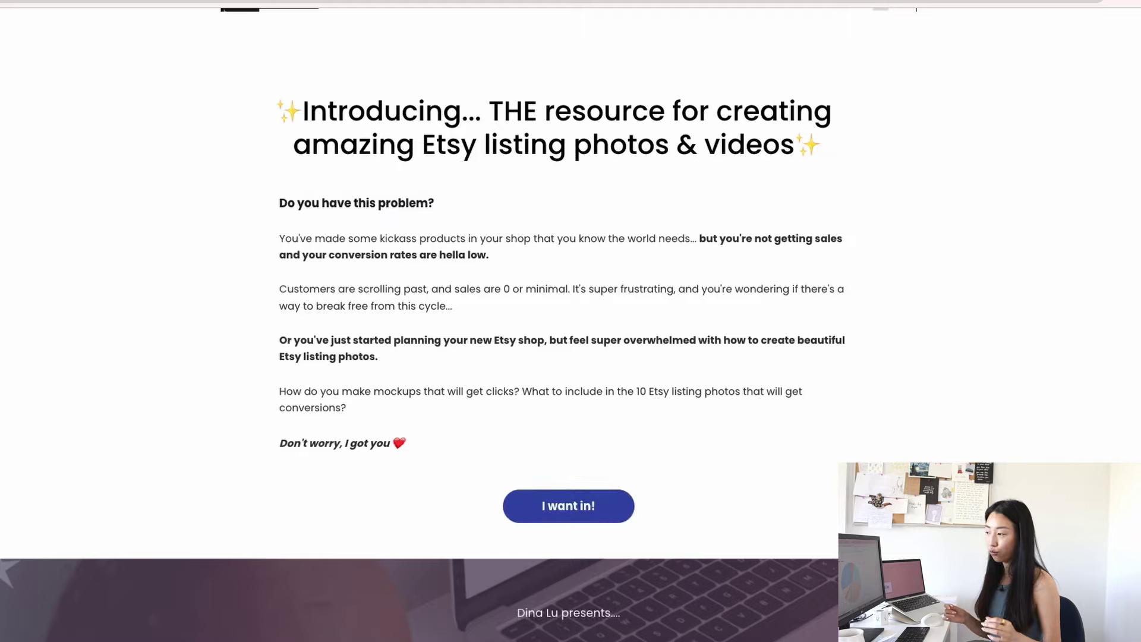
{"action": "scroll", "coordinate": [569, 321], "scroll_direction": "down", "scroll_amount": 8}
{"action": "scroll", "coordinate": [569, 320], "scroll_direction": "down", "scroll_amount": 4}
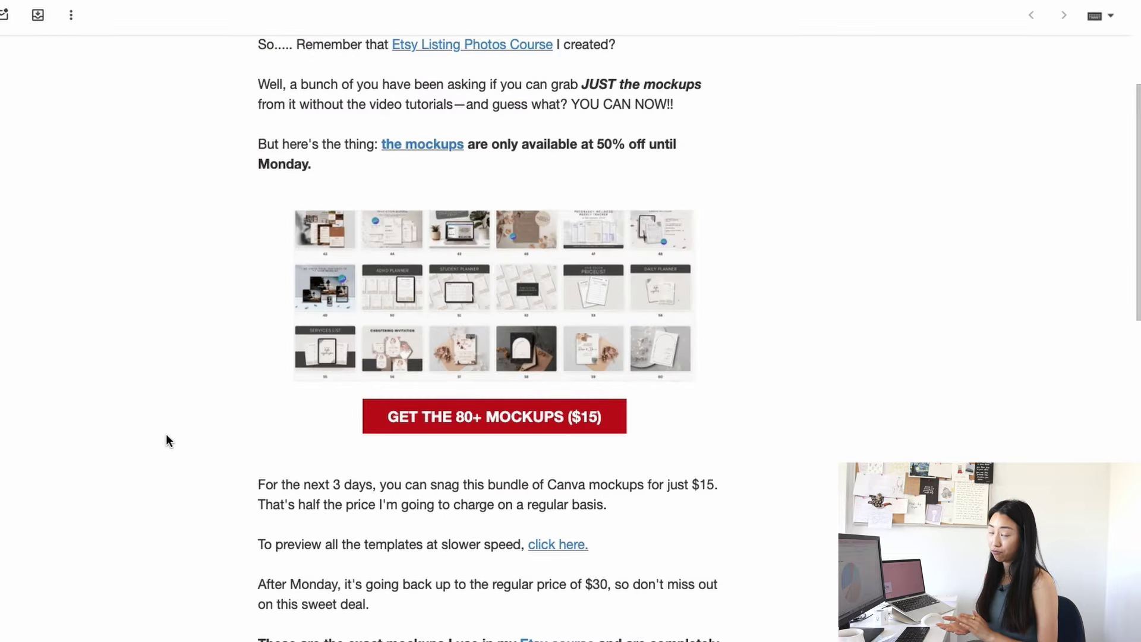
{"action": "scroll", "coordinate": [166, 437], "scroll_direction": "down", "scroll_amount": 1}
{"action": "scroll", "coordinate": [167, 437], "scroll_direction": "down", "scroll_amount": 3}
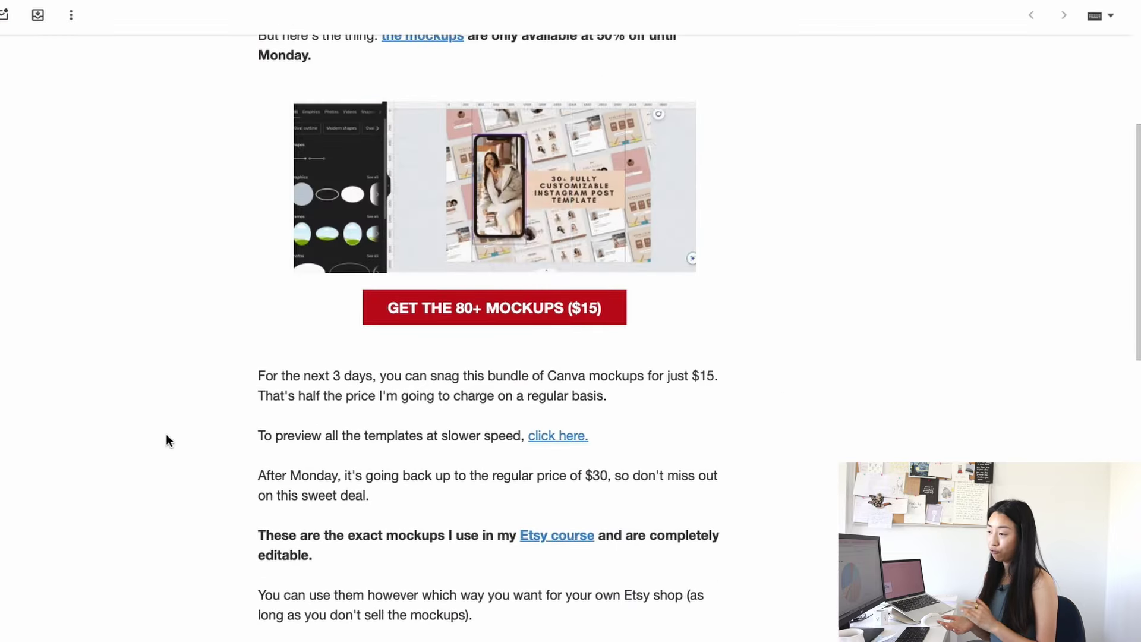
{"action": "scroll", "coordinate": [166, 440], "scroll_direction": "down", "scroll_amount": 3}
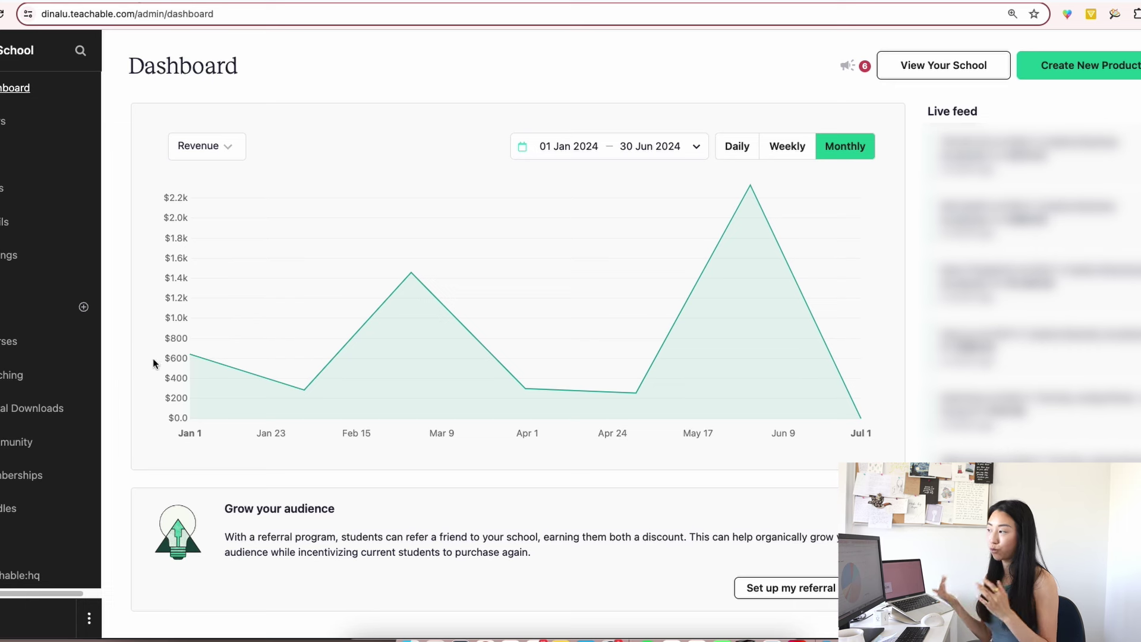
Inspect the March and May revenue points on the Teachable dashboard chart and read through the coaching program's sales page.
{"action": "mouse_move", "coordinate": [442, 300]}
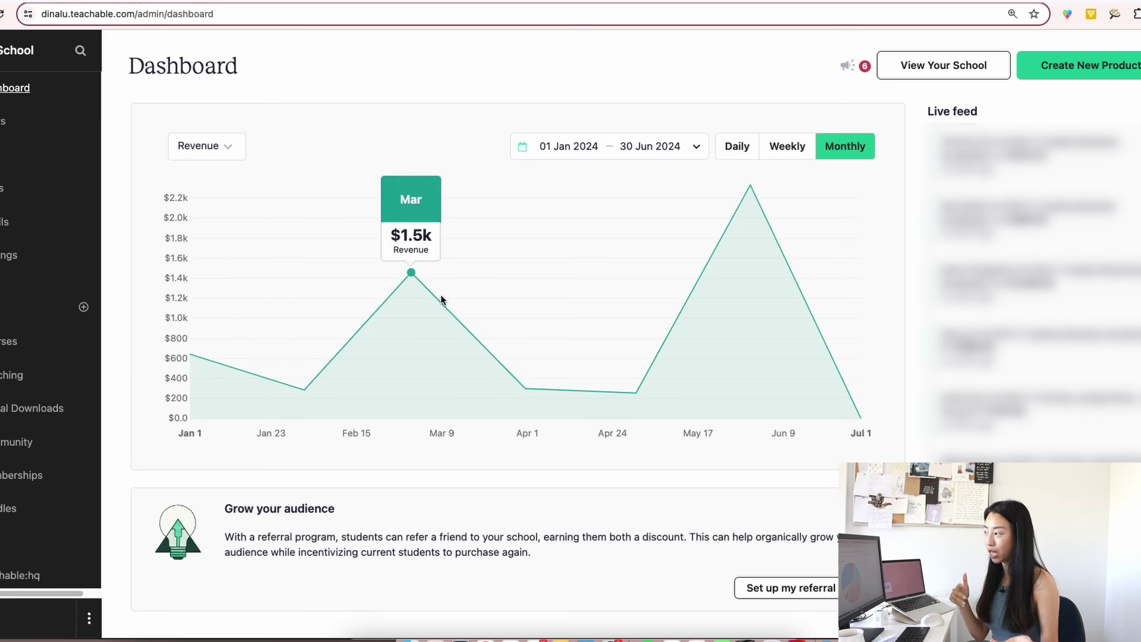
{"action": "mouse_move", "coordinate": [743, 237]}
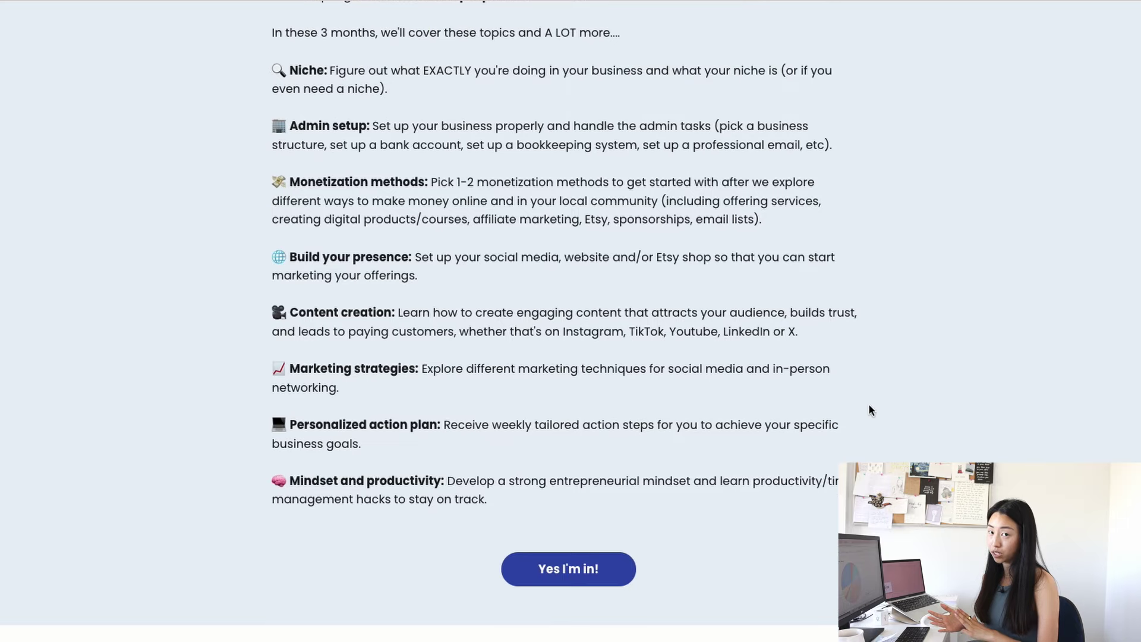
{"action": "scroll", "coordinate": [869, 407], "scroll_direction": "down", "scroll_amount": 1}
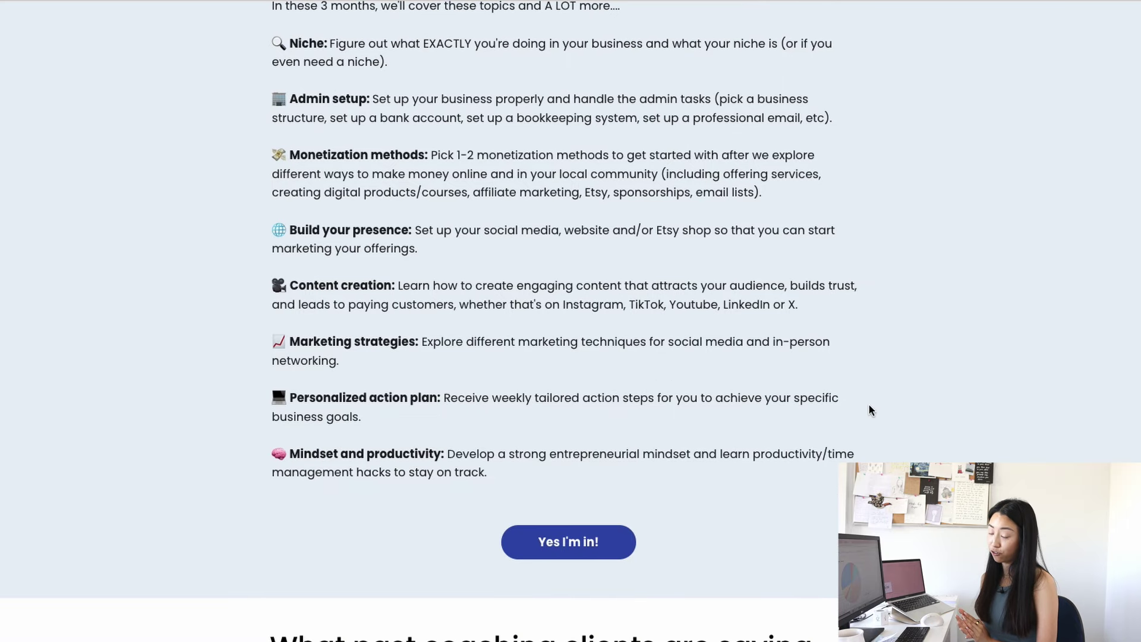
{"action": "scroll", "coordinate": [869, 410], "scroll_direction": "down", "scroll_amount": 15}
{"action": "scroll", "coordinate": [765, 443], "scroll_direction": "down", "scroll_amount": 3}
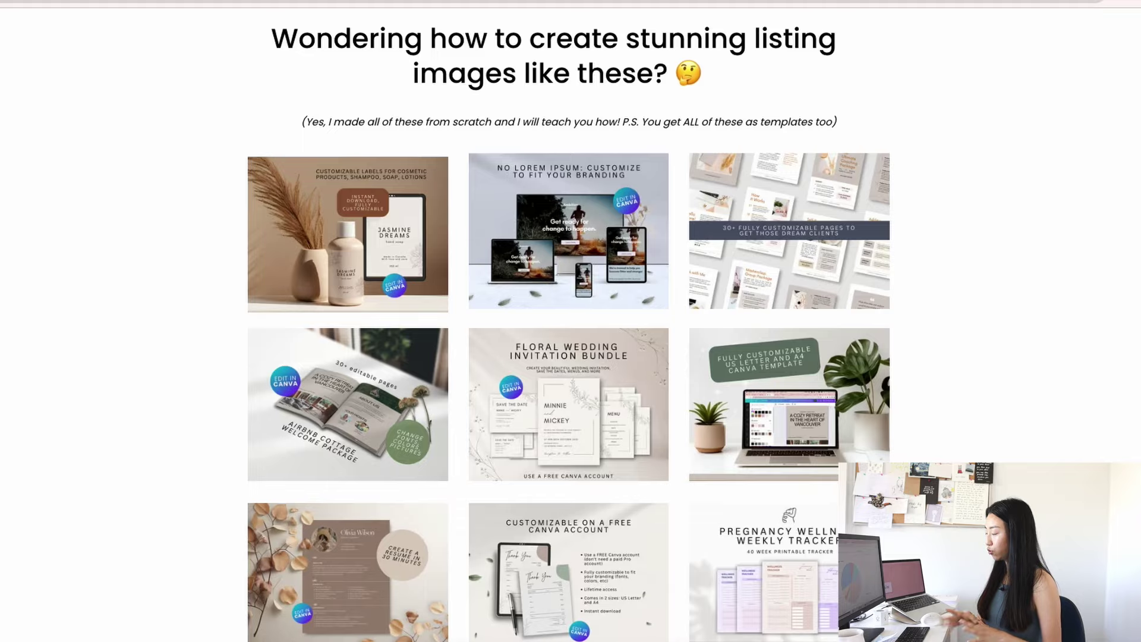
Review the sample listing images on the Etsy course page and the mockup bundle's promotional email.
{"action": "scroll", "coordinate": [569, 320], "scroll_direction": "down", "scroll_amount": 8}
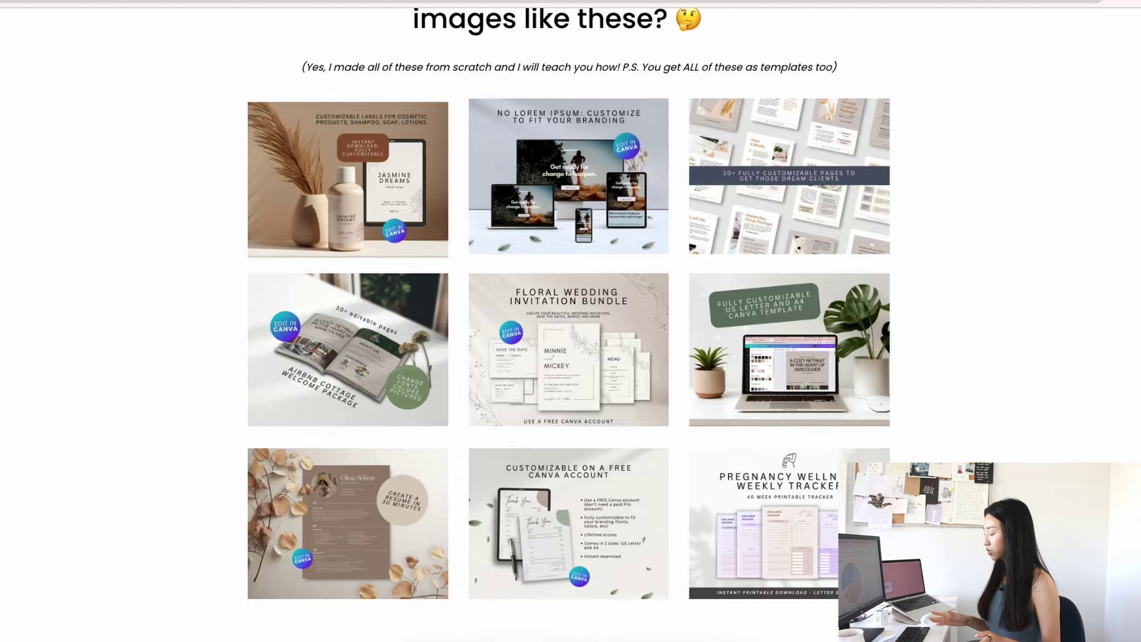
{"action": "scroll", "coordinate": [569, 321], "scroll_direction": "down", "scroll_amount": 10}
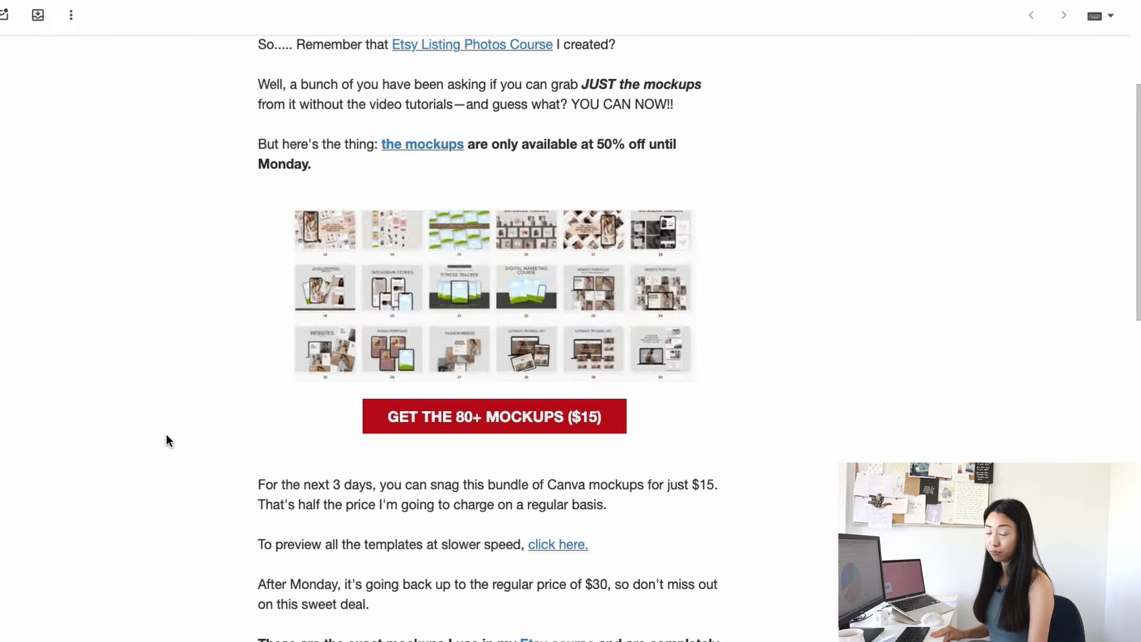
{"action": "scroll", "coordinate": [167, 435], "scroll_direction": "down", "scroll_amount": 3}
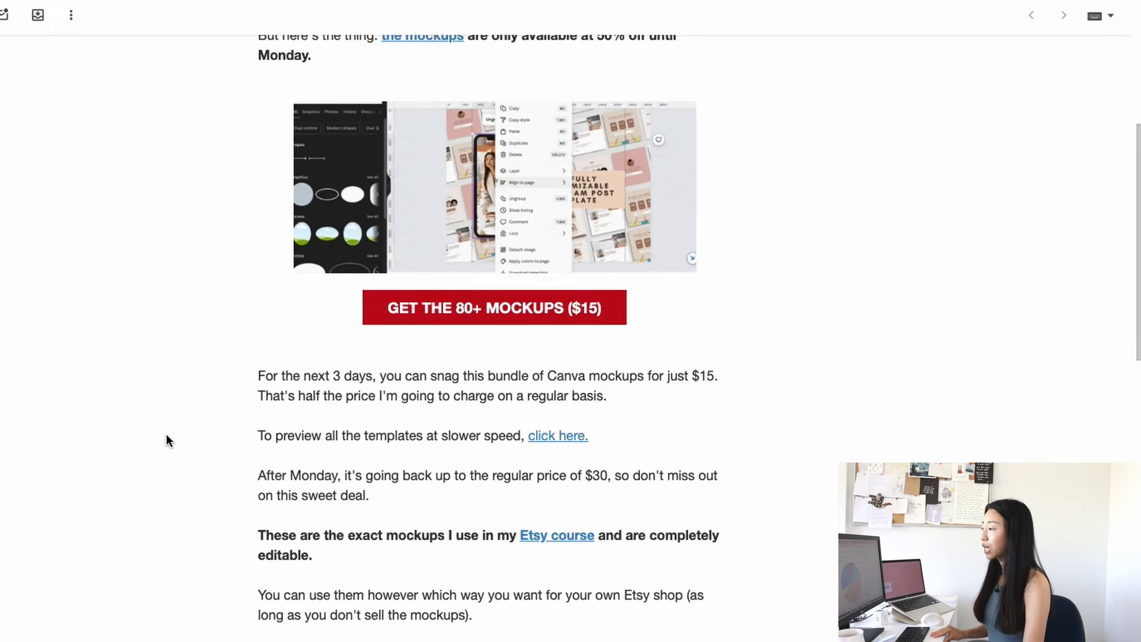
{"action": "scroll", "coordinate": [166, 435], "scroll_direction": "down", "scroll_amount": 3}
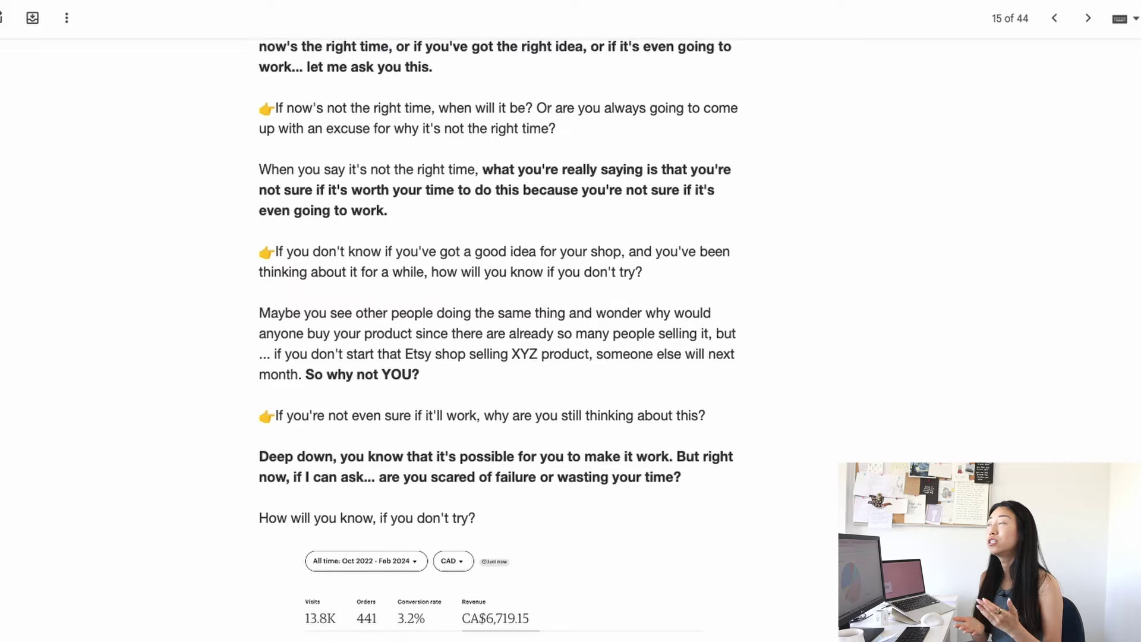
Read the email promoting the Etsy Listing Photos Course with its bonus coaching session.
{"action": "scroll", "coordinate": [498, 339], "scroll_direction": "down", "scroll_amount": 2}
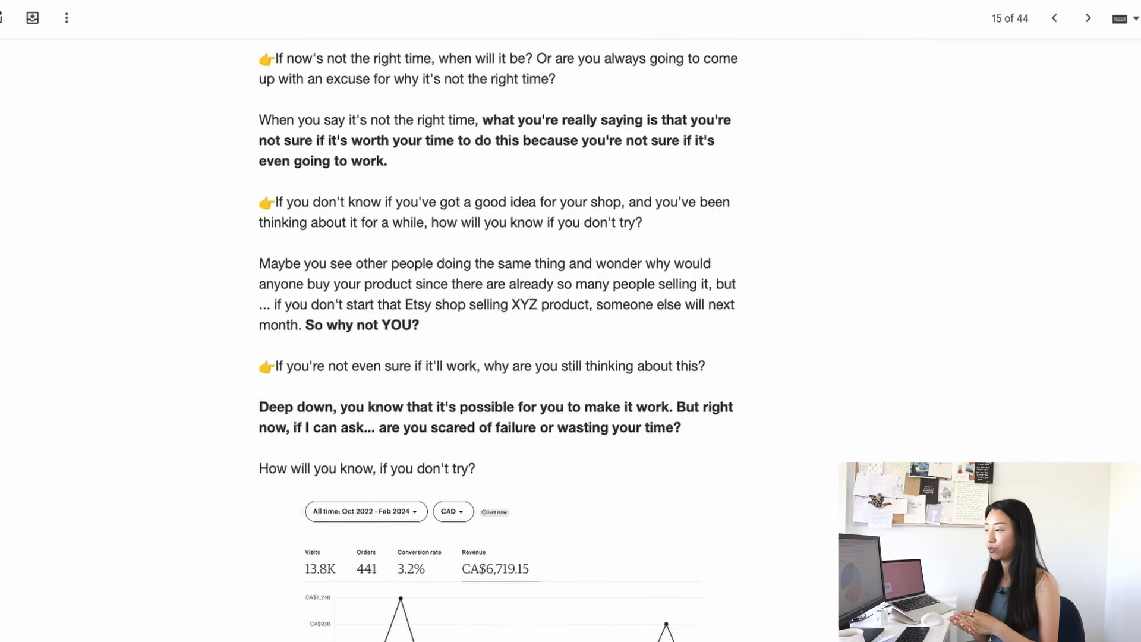
{"action": "scroll", "coordinate": [498, 338], "scroll_direction": "down", "scroll_amount": 2}
{"action": "scroll", "coordinate": [687, 609], "scroll_direction": "down", "scroll_amount": 13}
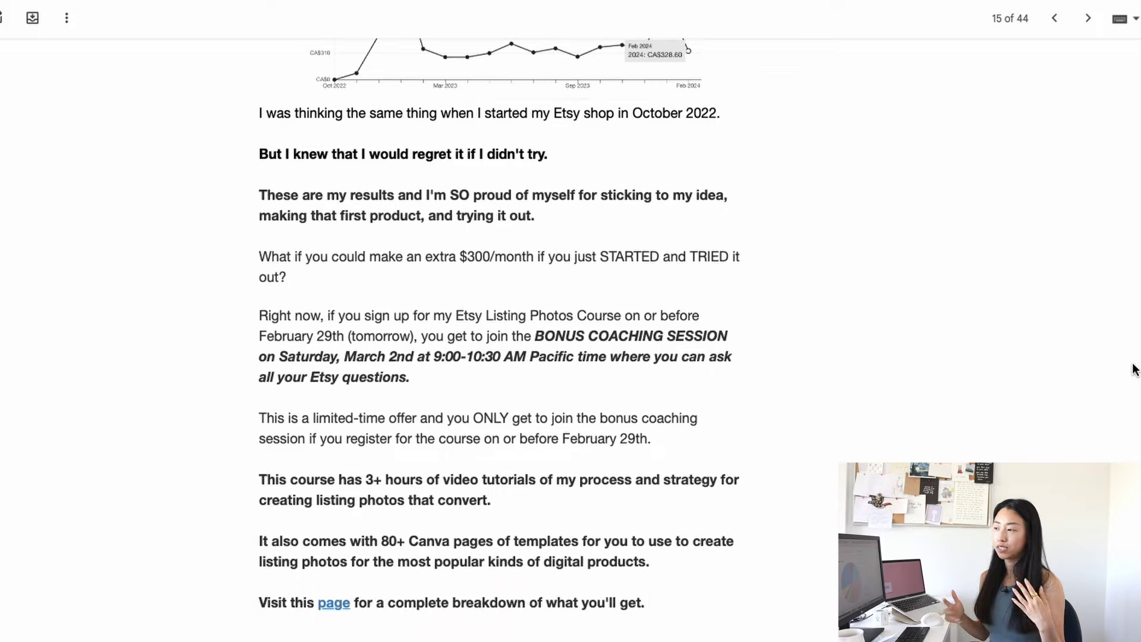
{"action": "scroll", "coordinate": [1128, 409], "scroll_direction": "down", "scroll_amount": 5}
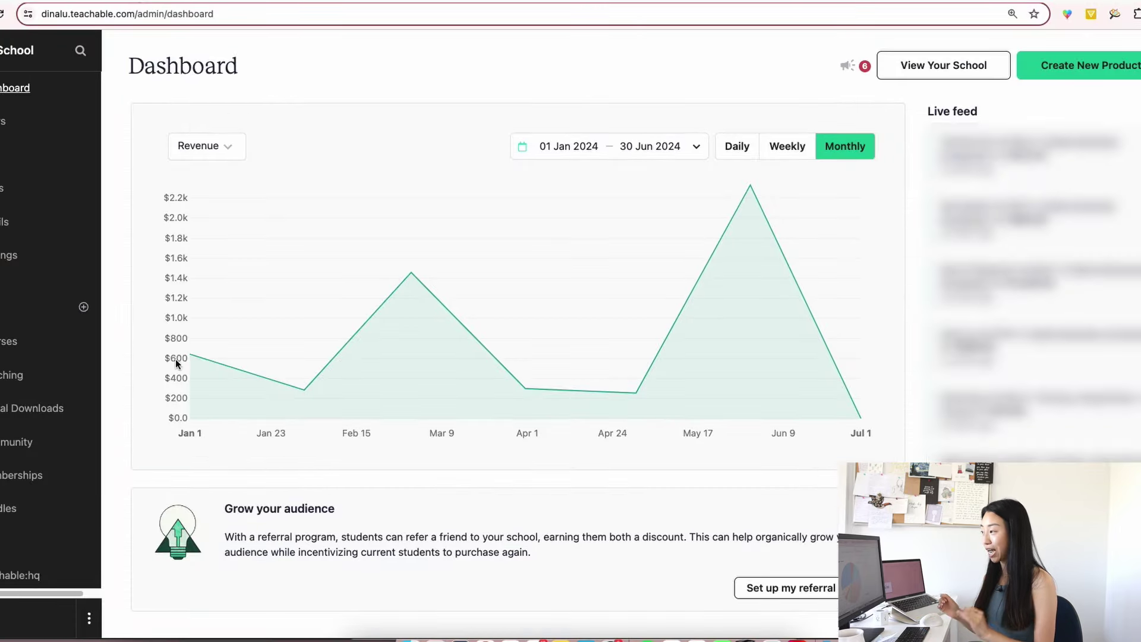
Check the monthly revenue points on the Teachable dashboard chart and look over the ThriveCart sales dashboard.
{"action": "mouse_move", "coordinate": [441, 299]}
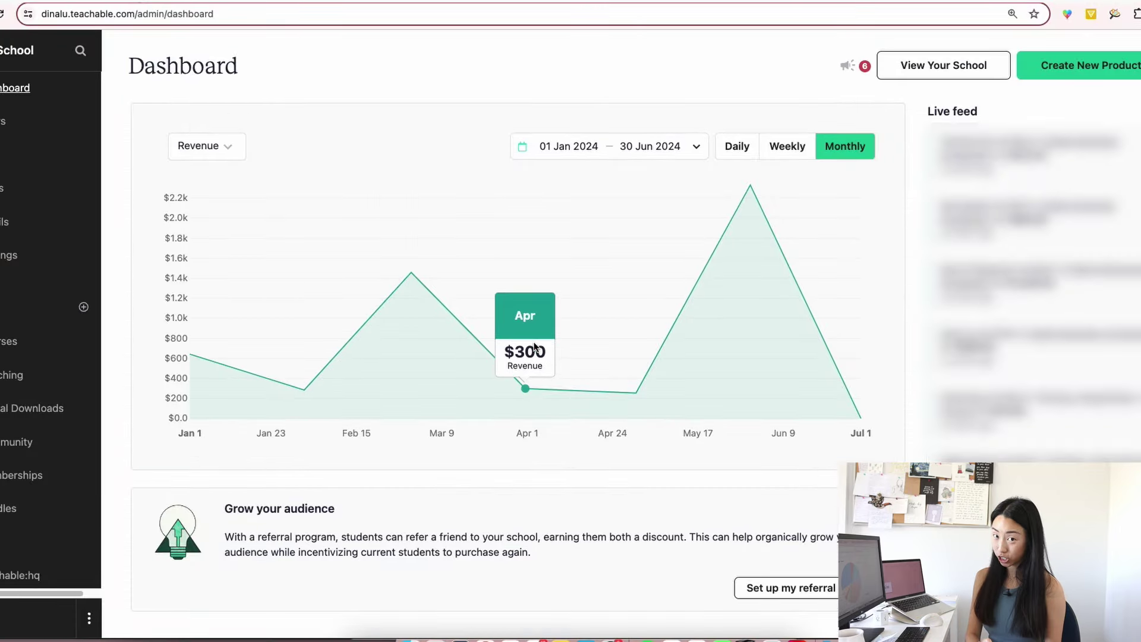
{"action": "mouse_move", "coordinate": [742, 241]}
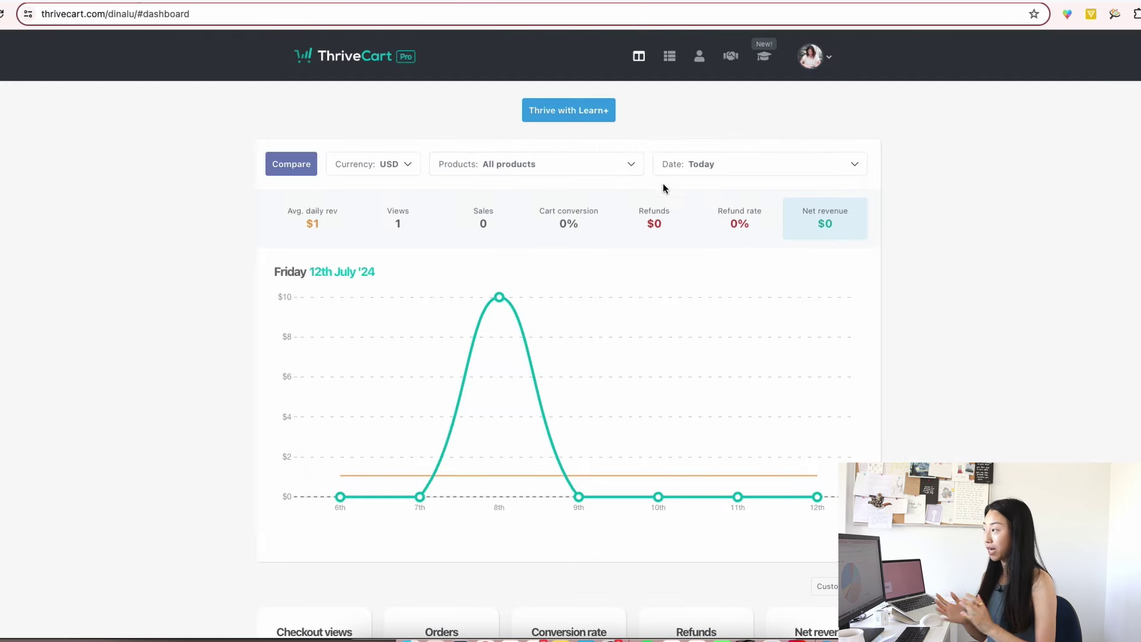
{"action": "scroll", "coordinate": [662, 183], "scroll_direction": "down", "scroll_amount": 3}
{"action": "scroll", "coordinate": [731, 312], "scroll_direction": "up", "scroll_amount": 3}
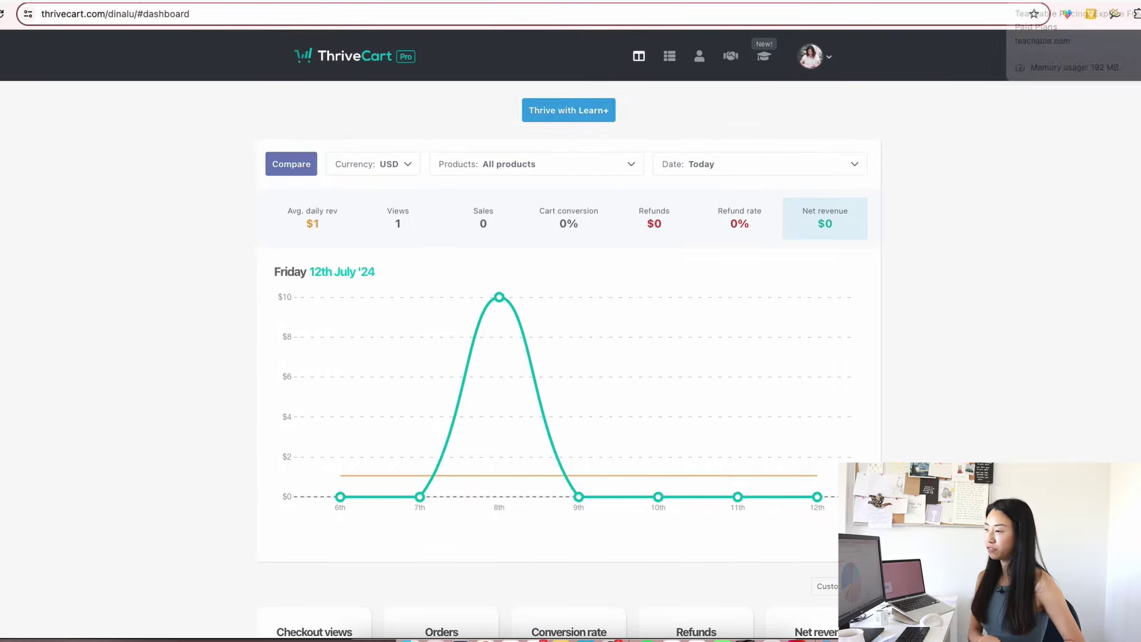
Switch to the Teachable pricing page and review the monthly Free, Basic, Pro and Pro+ plans.
{"action": "left_click", "coordinate": [1063, 1]}
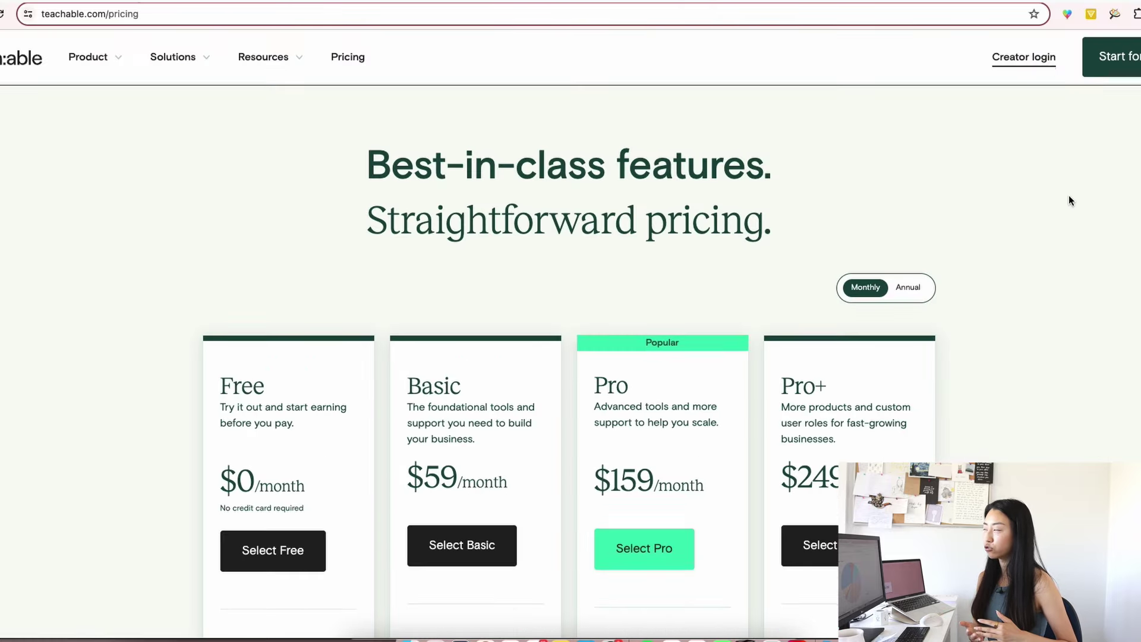
{"action": "scroll", "coordinate": [1069, 195], "scroll_direction": "down", "scroll_amount": 3}
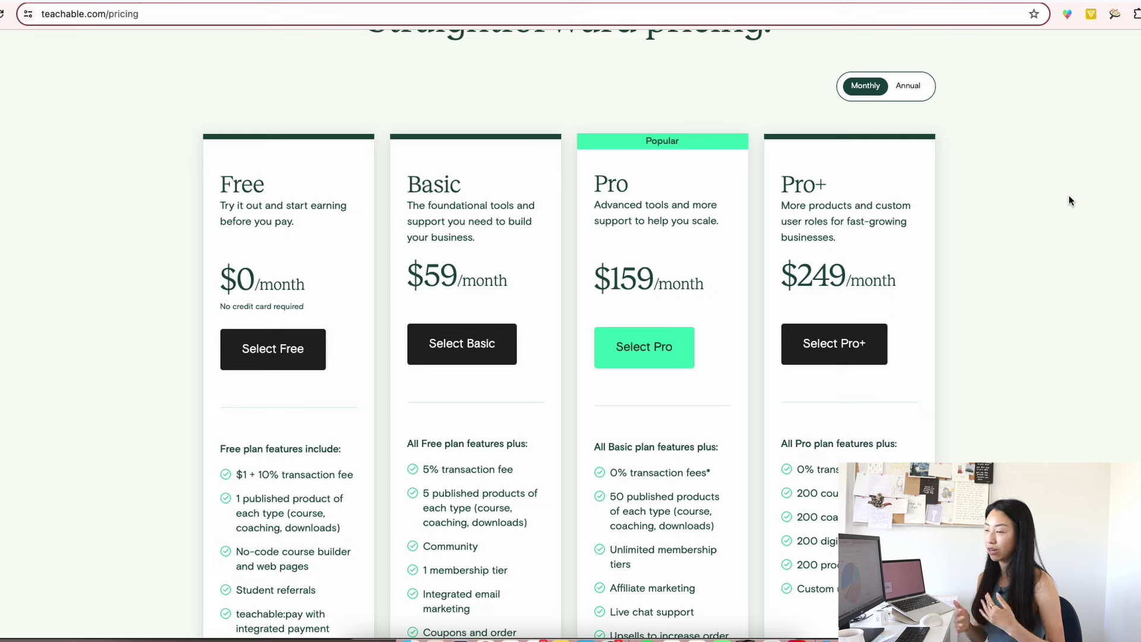
{"action": "scroll", "coordinate": [1069, 195], "scroll_direction": "down", "scroll_amount": 1}
{"action": "scroll", "coordinate": [1069, 195], "scroll_direction": "up", "scroll_amount": 4}
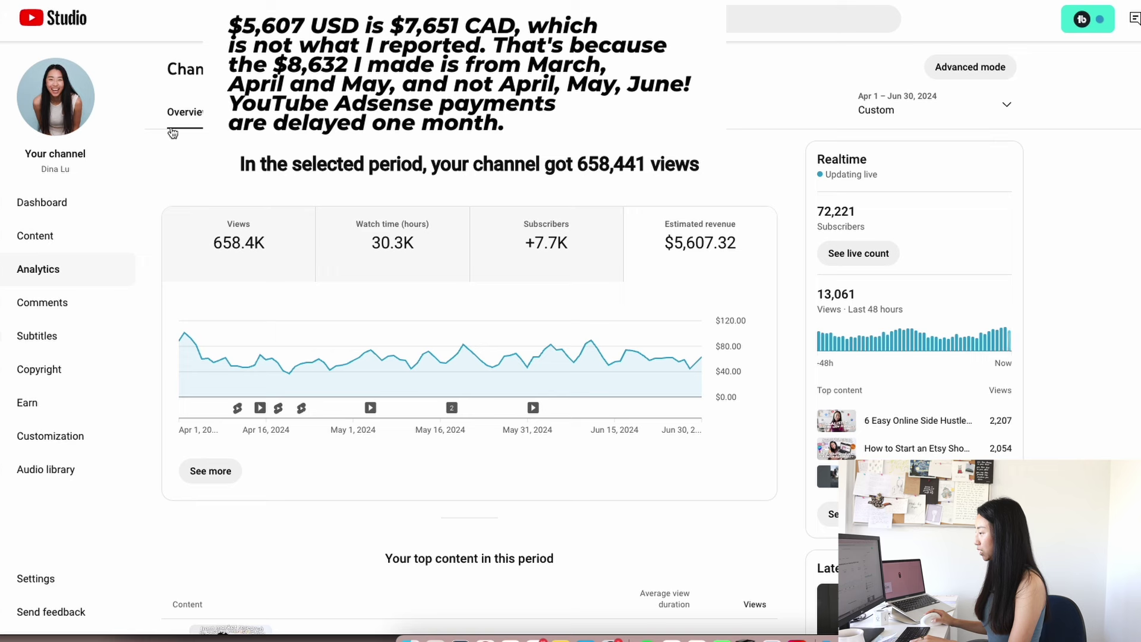
{"action": "left_click", "coordinate": [71, 255]}
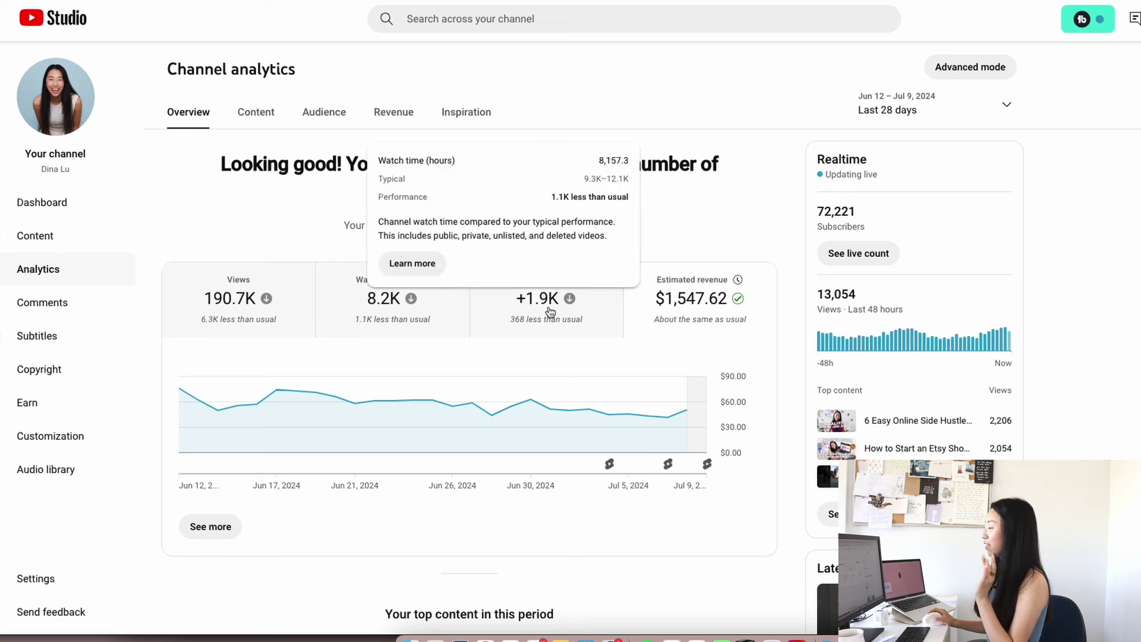
{"action": "mouse_move", "coordinate": [737, 316]}
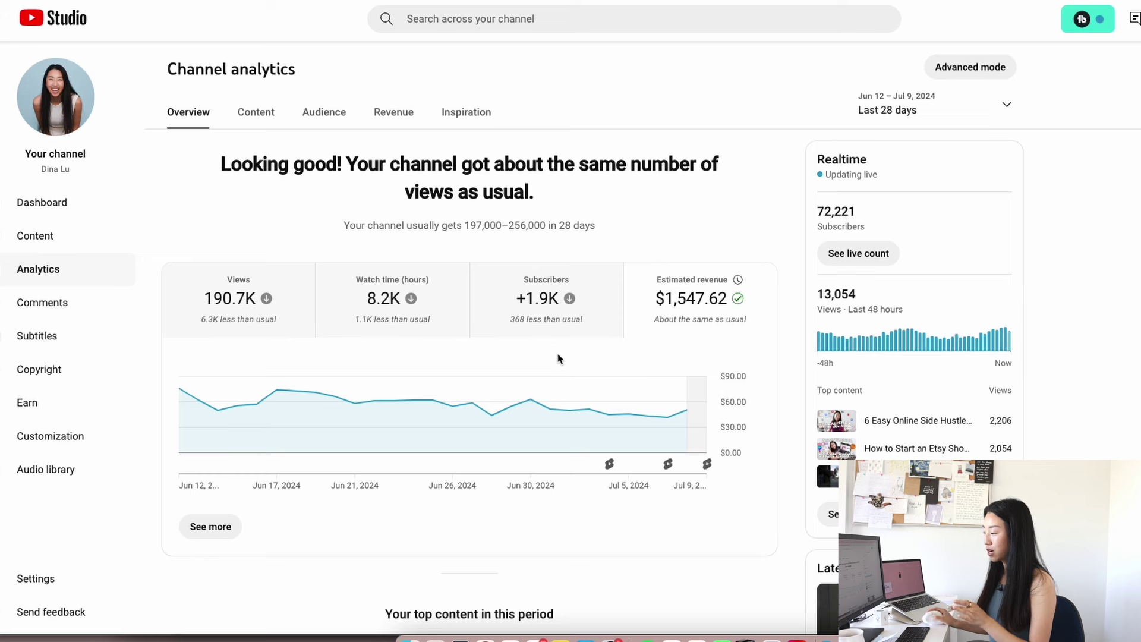
{"action": "left_click", "coordinate": [547, 324]}
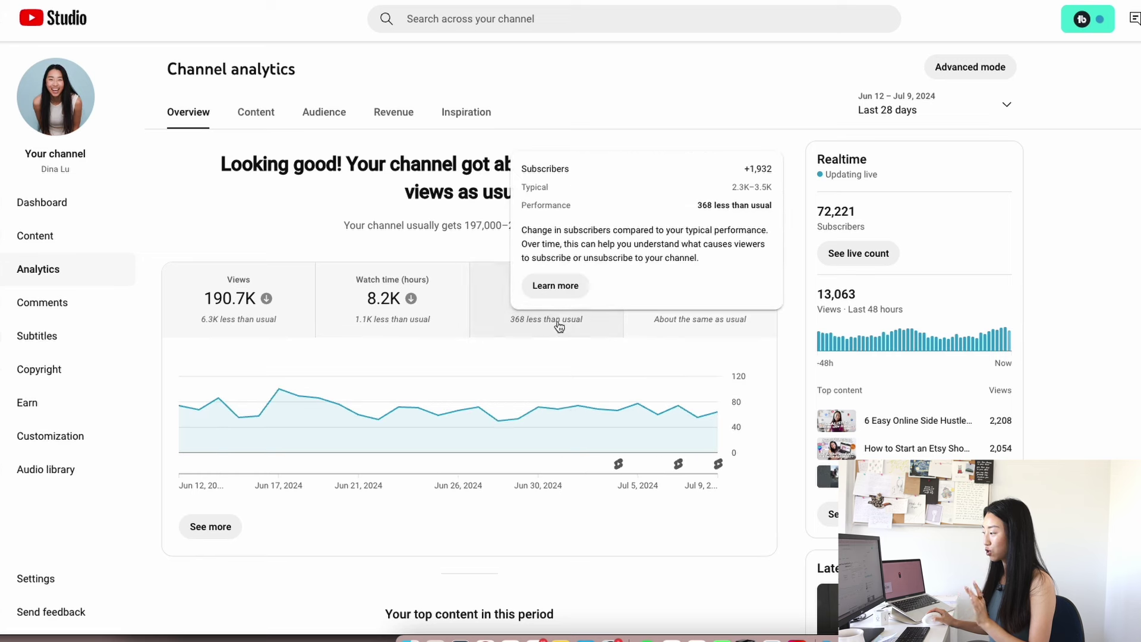
{"action": "left_click", "coordinate": [250, 305]}
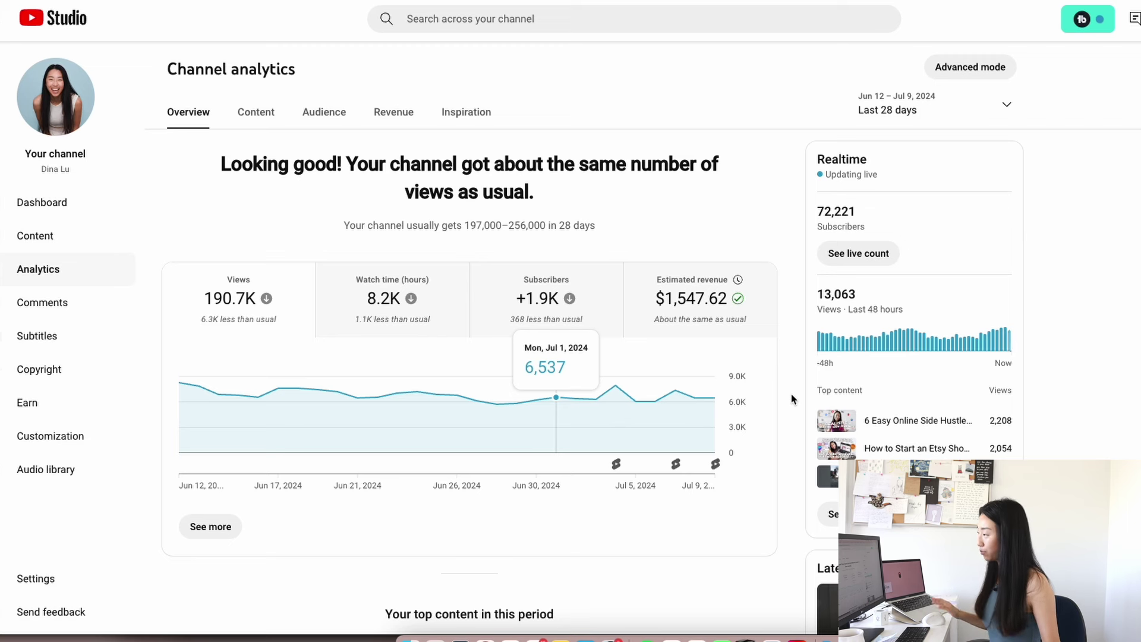
Set the channel analytics period to Last 365 days and chart the estimated revenue.
{"action": "left_click", "coordinate": [900, 110]}
{"action": "left_click", "coordinate": [902, 166]}
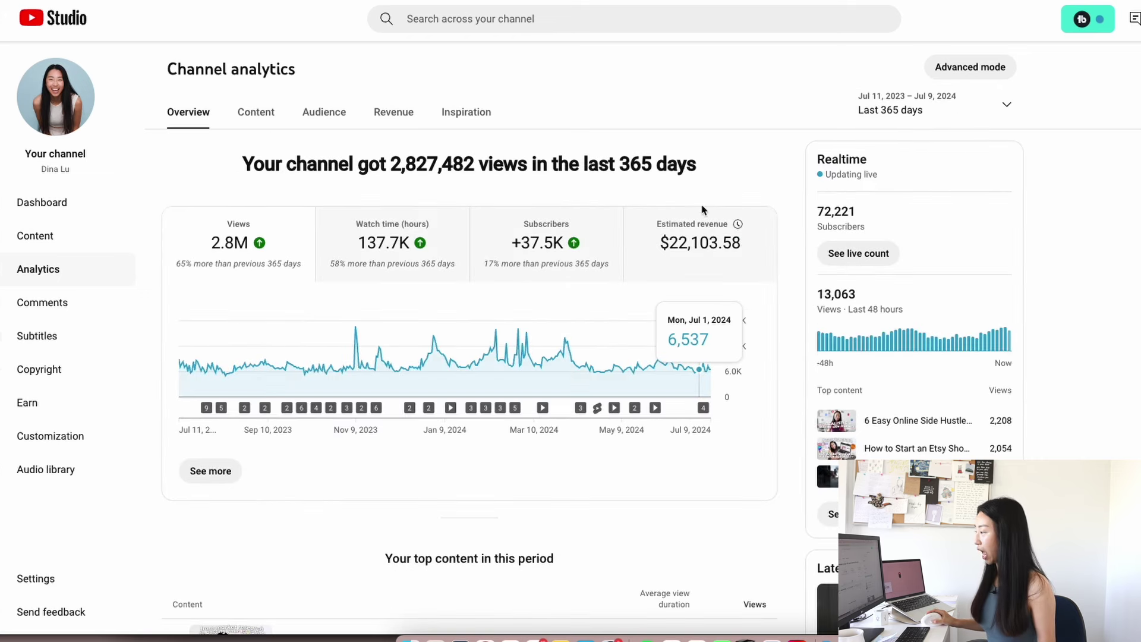
{"action": "left_click", "coordinate": [695, 232]}
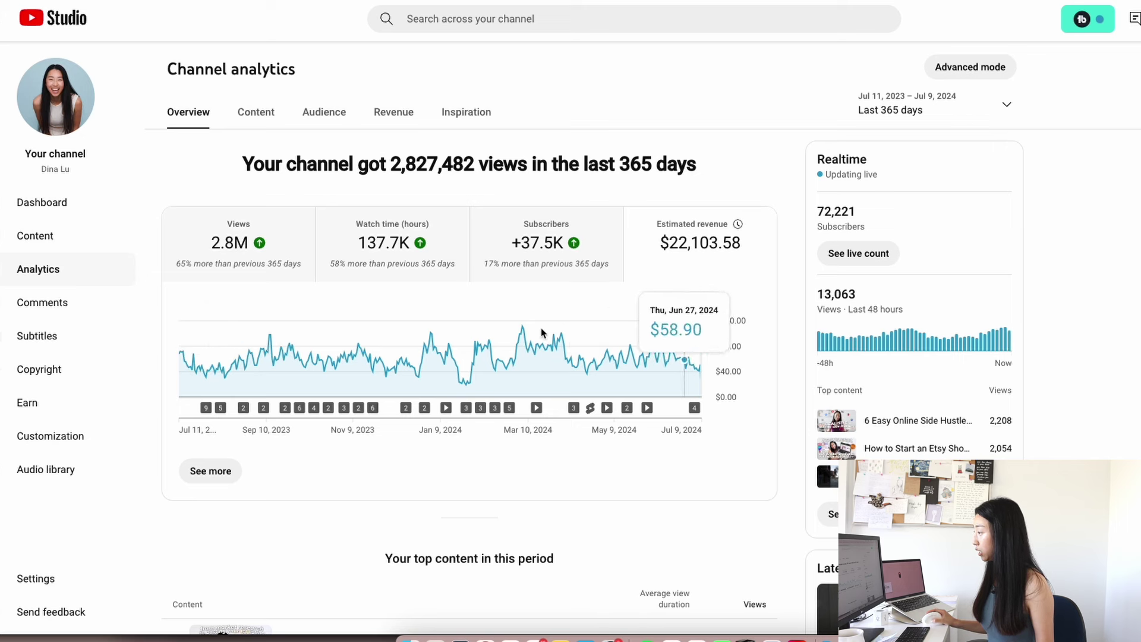
Open the channel's revenue analytics and examine the monthly earnings for recent months, including the expanded report.
{"action": "left_click", "coordinate": [395, 124]}
{"action": "scroll", "coordinate": [471, 301], "scroll_direction": "down", "scroll_amount": 5}
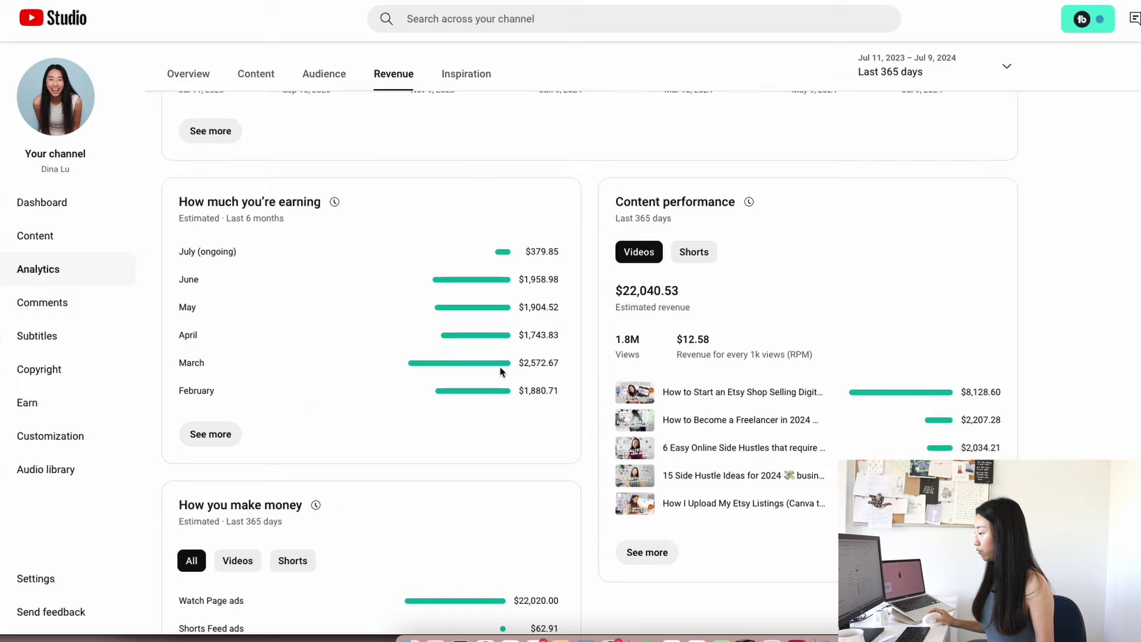
{"action": "left_click_drag", "start_coordinate": [523, 284], "coordinate": [593, 283]}
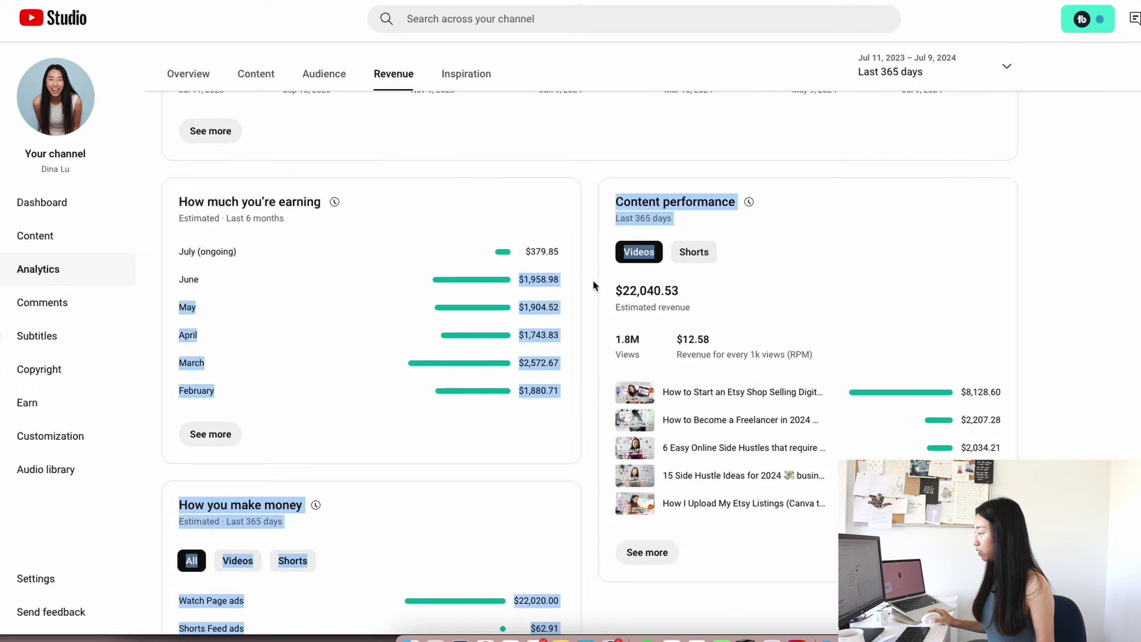
{"action": "left_click", "coordinate": [544, 323]}
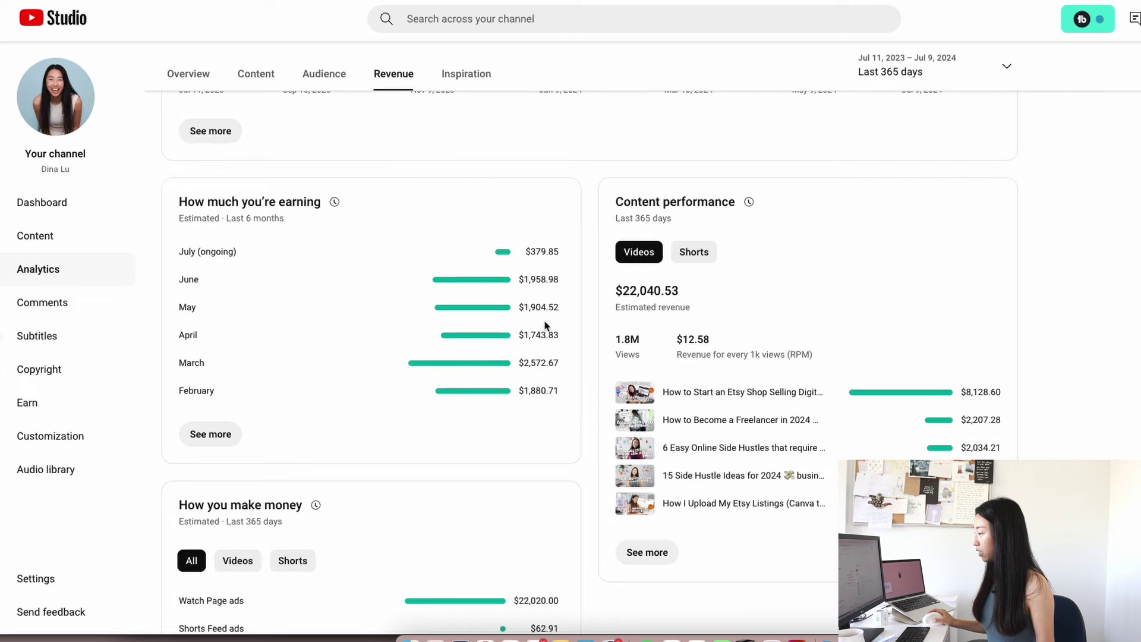
{"action": "left_click", "coordinate": [211, 434]}
{"action": "scroll", "coordinate": [482, 447], "scroll_direction": "down", "scroll_amount": 4}
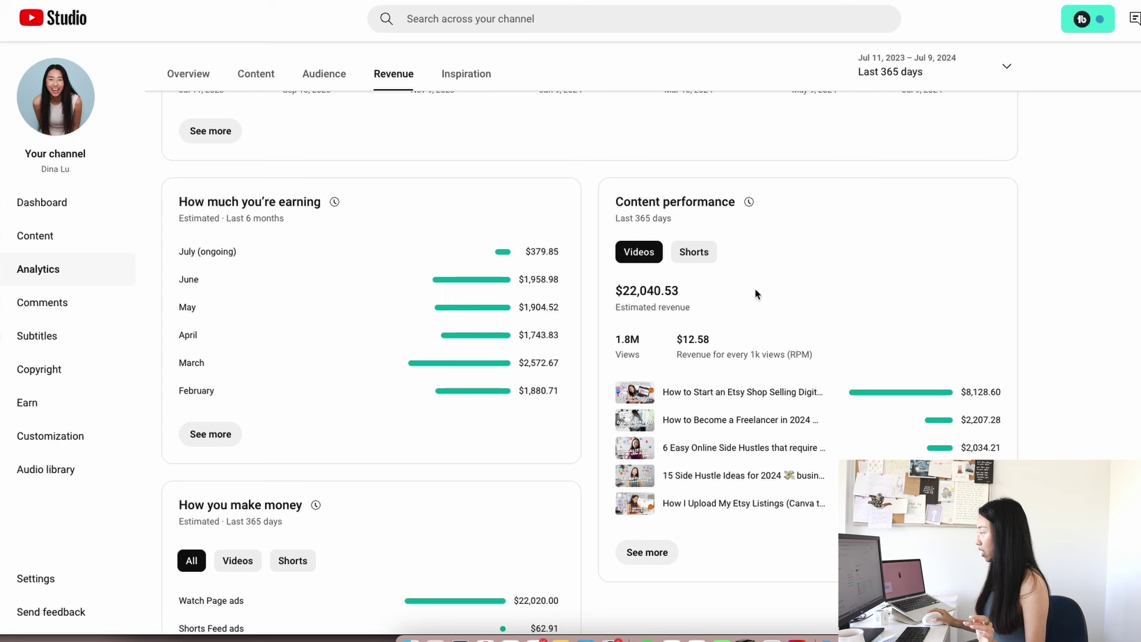
Examine the videos' revenue per 1k views and change the revenue analytics period to Last 90 days.
{"action": "left_click_drag", "start_coordinate": [683, 340], "coordinate": [739, 345]}
{"action": "left_click", "coordinate": [711, 344]}
{"action": "left_click", "coordinate": [738, 346]}
{"action": "left_click", "coordinate": [939, 76]}
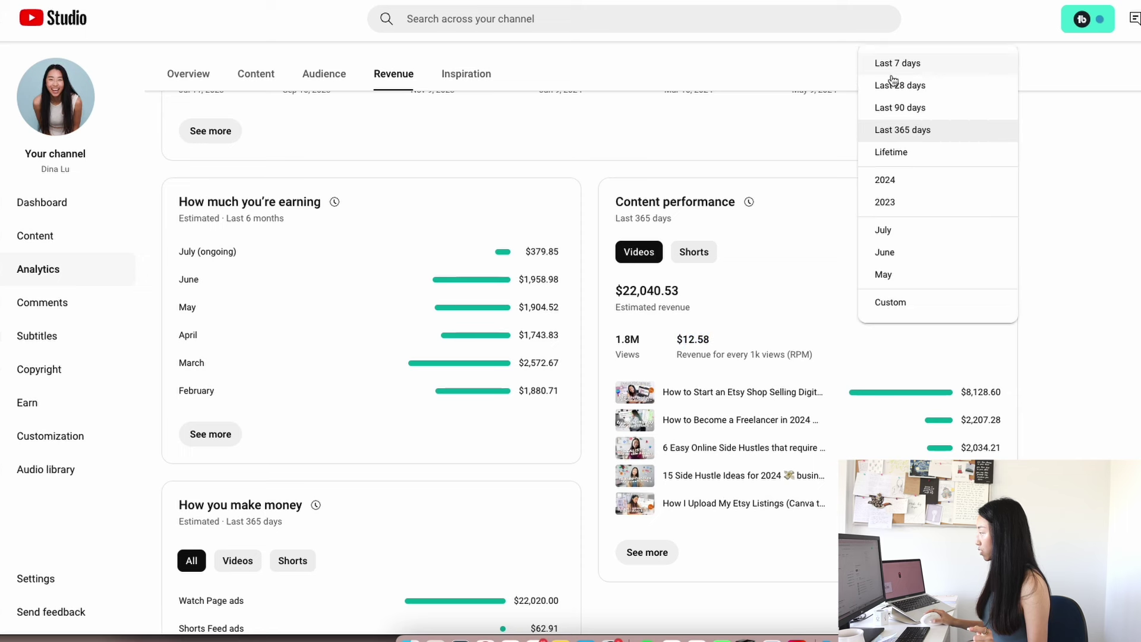
{"action": "left_click", "coordinate": [913, 109]}
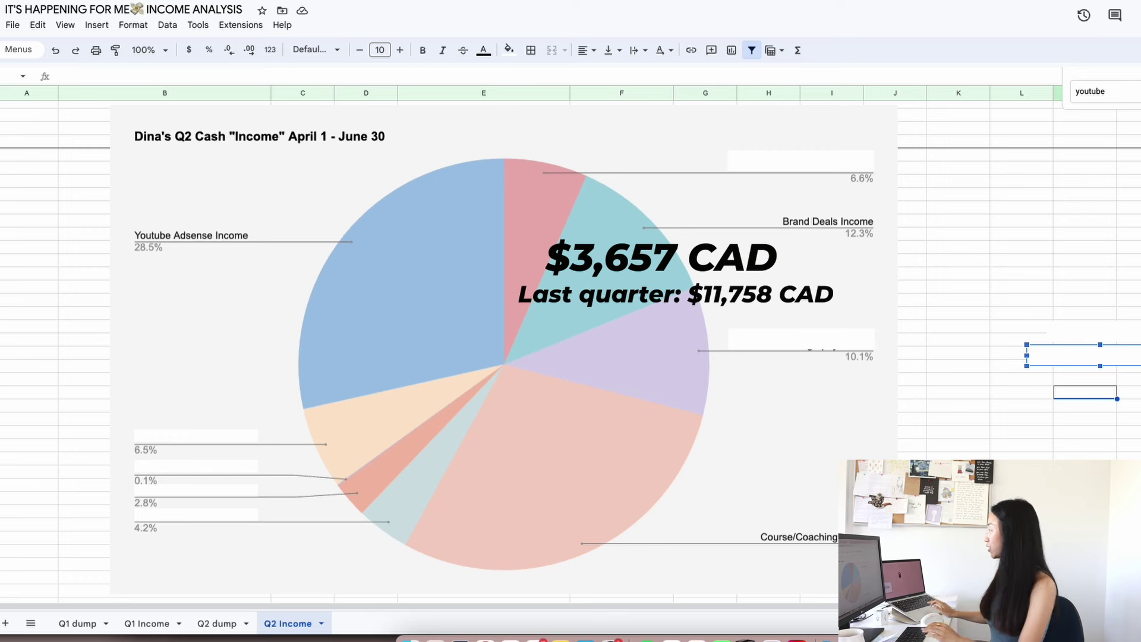
Open the dinalucreative.com website in a new browser tab and go to its Free Creative Resources page.
{"action": "key", "text": "super+t"}
{"action": "type", "text": "dina"}
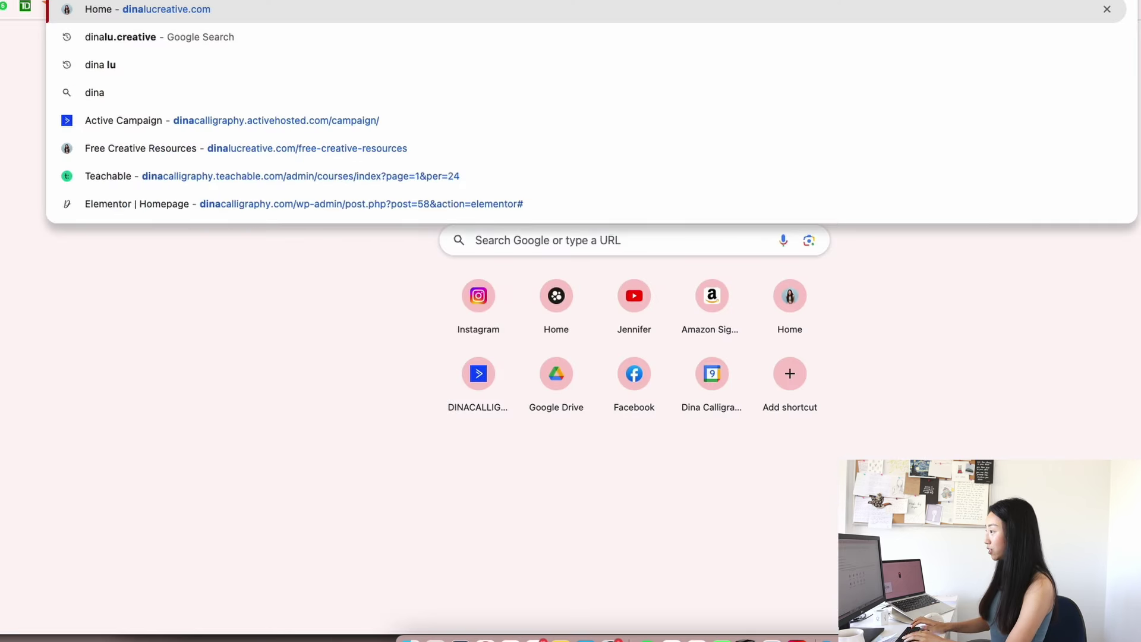
{"action": "key", "text": "Escape"}
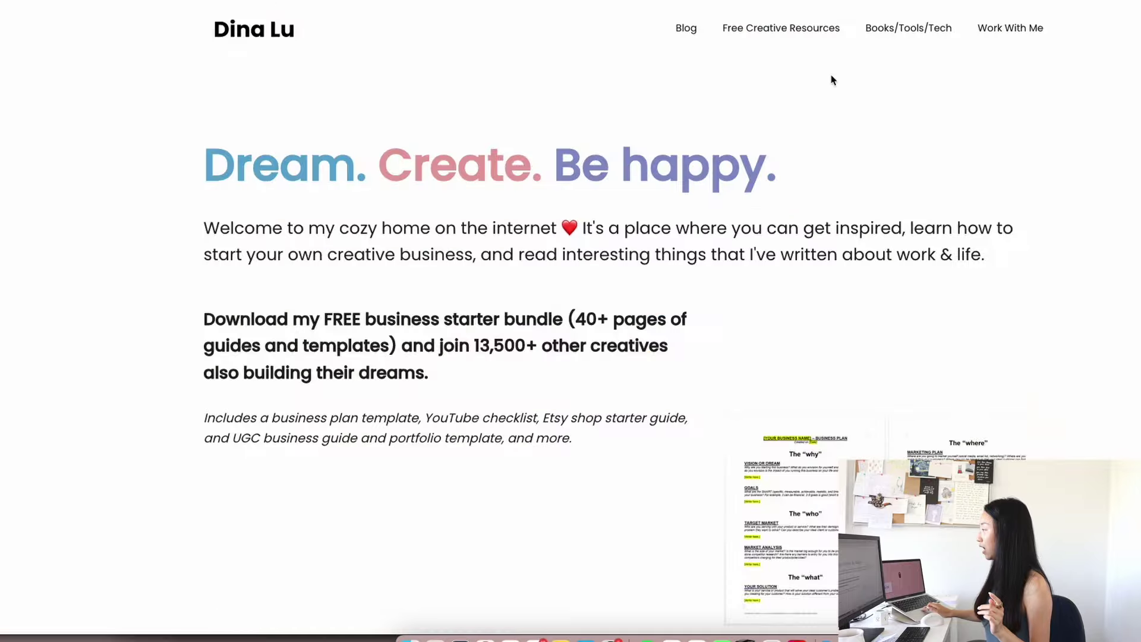
{"action": "left_click", "coordinate": [781, 34]}
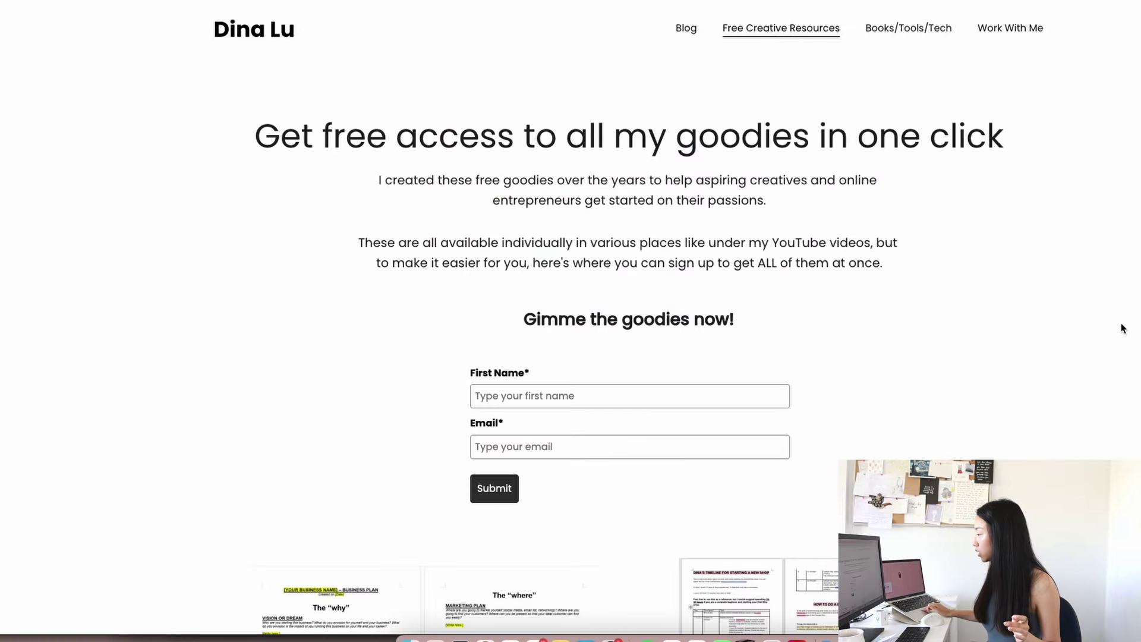
Examine the free templates and checklists offered on the resources page, including the business plan, Etsy, YouTube and UGC bundles.
{"action": "scroll", "coordinate": [1122, 328], "scroll_direction": "down", "scroll_amount": 12}
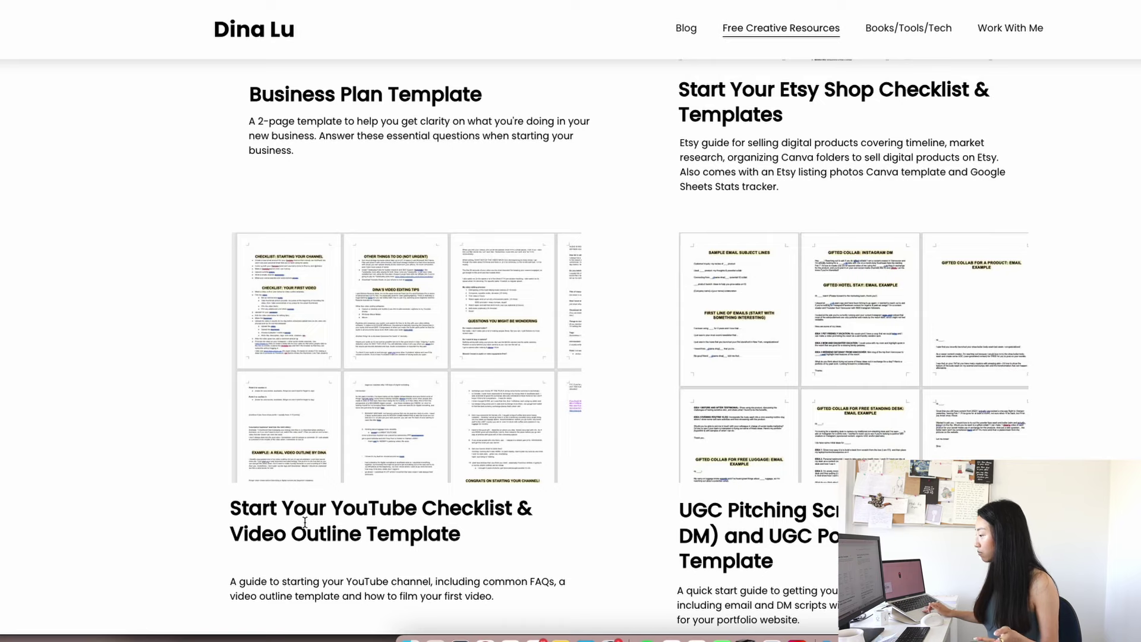
{"action": "scroll", "coordinate": [420, 510], "scroll_direction": "down", "scroll_amount": 1}
{"action": "scroll", "coordinate": [378, 412], "scroll_direction": "down", "scroll_amount": 3}
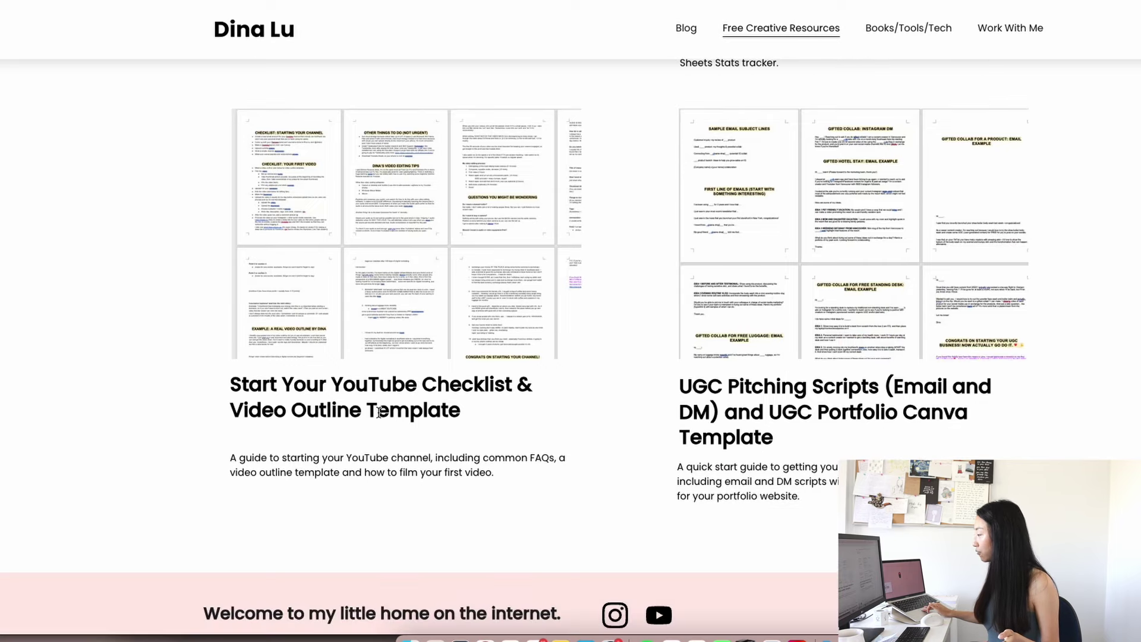
{"action": "scroll", "coordinate": [379, 412], "scroll_direction": "up", "scroll_amount": 15}
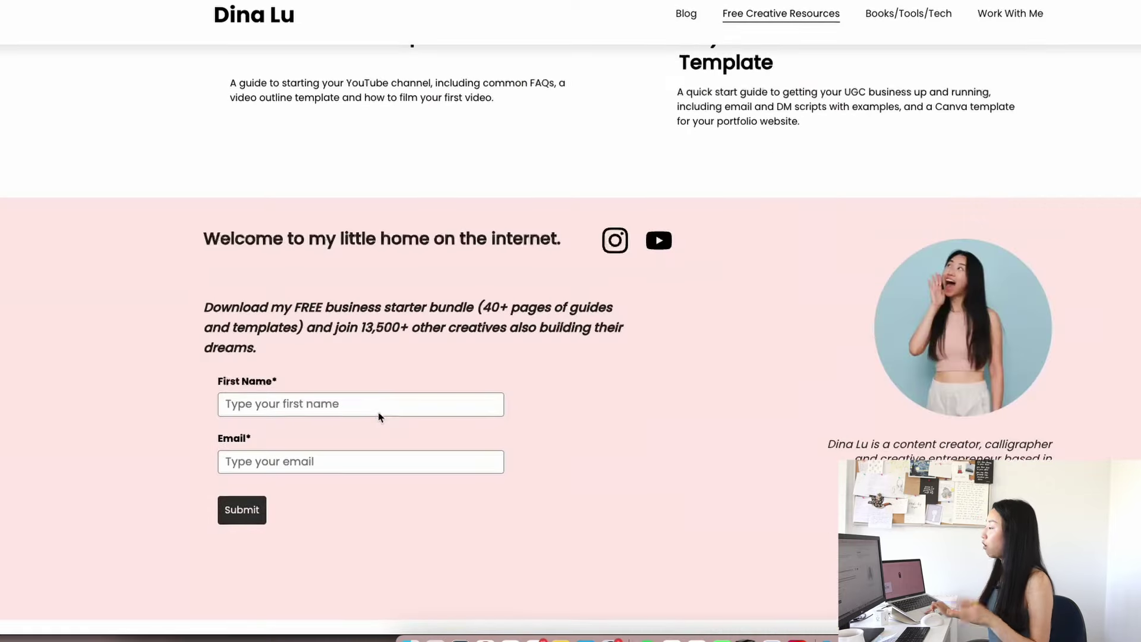
{"action": "scroll", "coordinate": [376, 412], "scroll_direction": "up", "scroll_amount": 15}
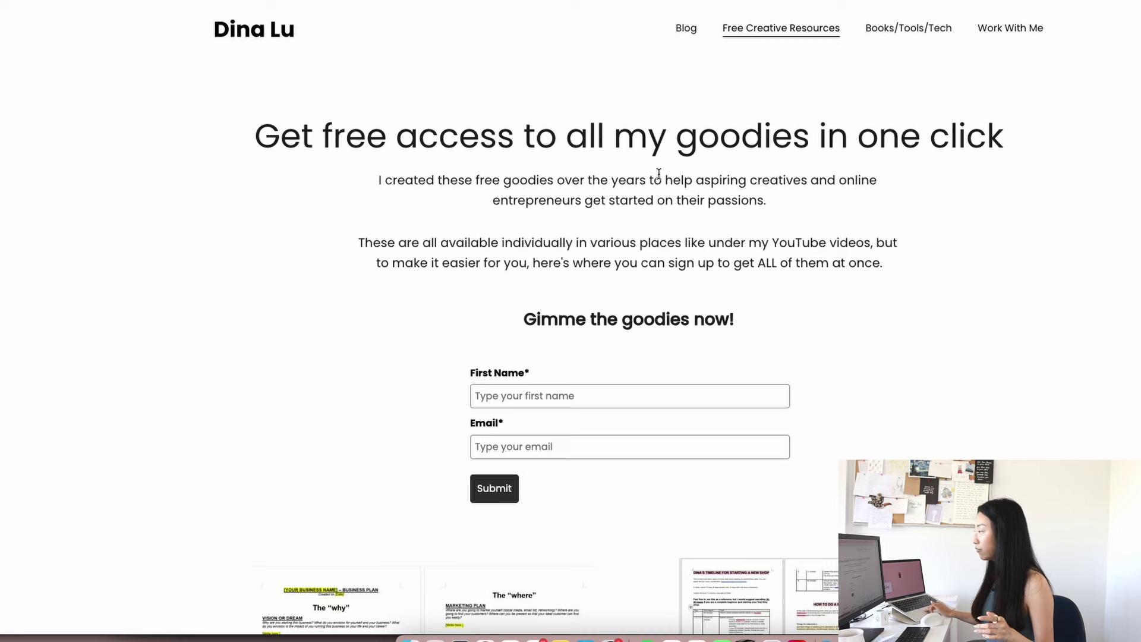
{"action": "scroll", "coordinate": [886, 154], "scroll_direction": "down", "scroll_amount": 10}
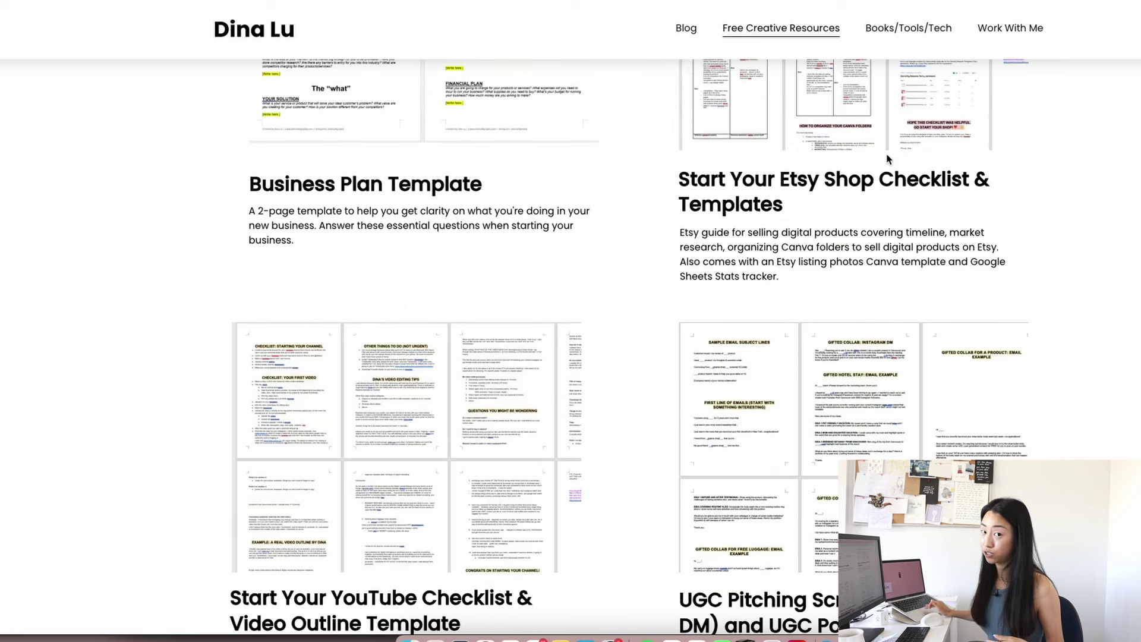
{"action": "scroll", "coordinate": [887, 158], "scroll_direction": "up", "scroll_amount": 10}
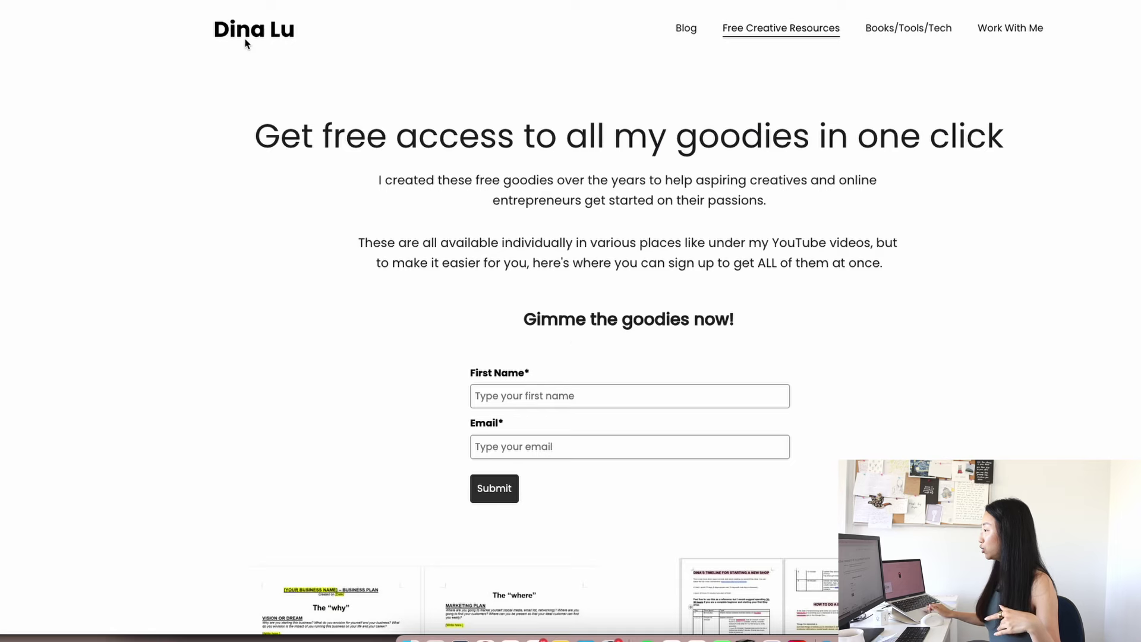
Return to the website's home page and look through its about section, subscribe area and free bundle sign-up form.
{"action": "left_click", "coordinate": [265, 35]}
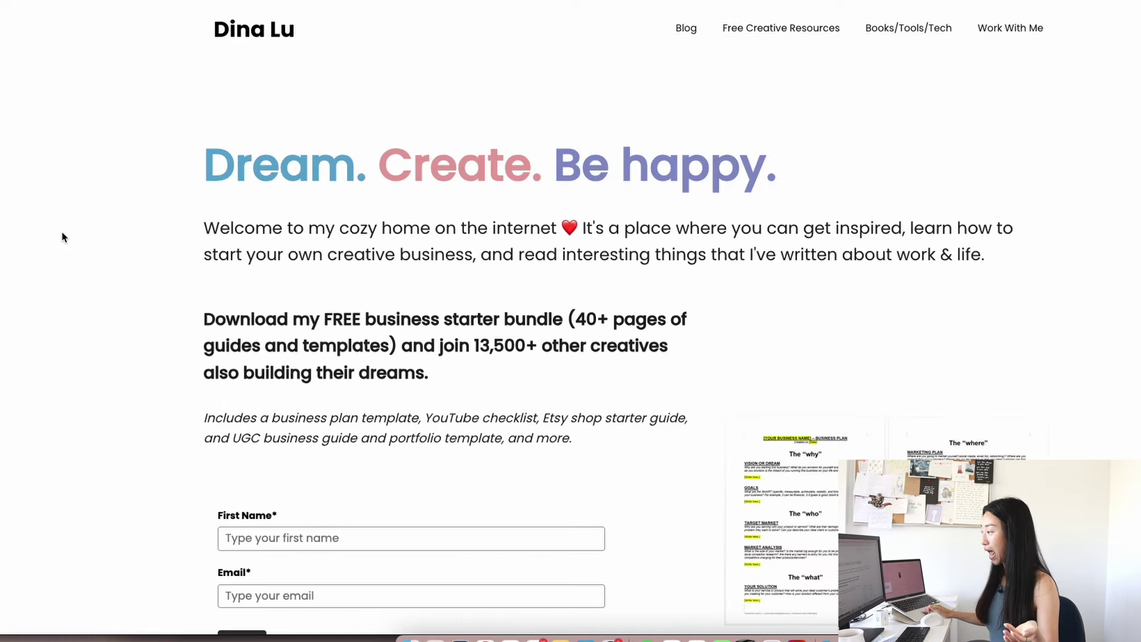
{"action": "scroll", "coordinate": [64, 237], "scroll_direction": "down", "scroll_amount": 15}
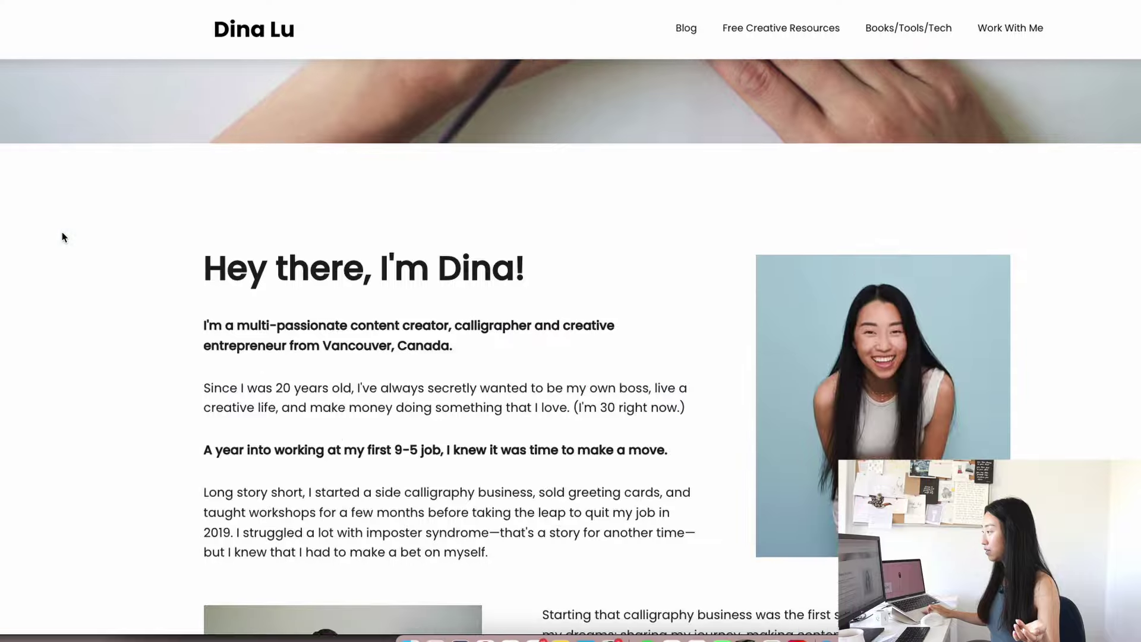
{"action": "scroll", "coordinate": [64, 237], "scroll_direction": "down", "scroll_amount": 1}
{"action": "scroll", "coordinate": [64, 237], "scroll_direction": "down", "scroll_amount": 15}
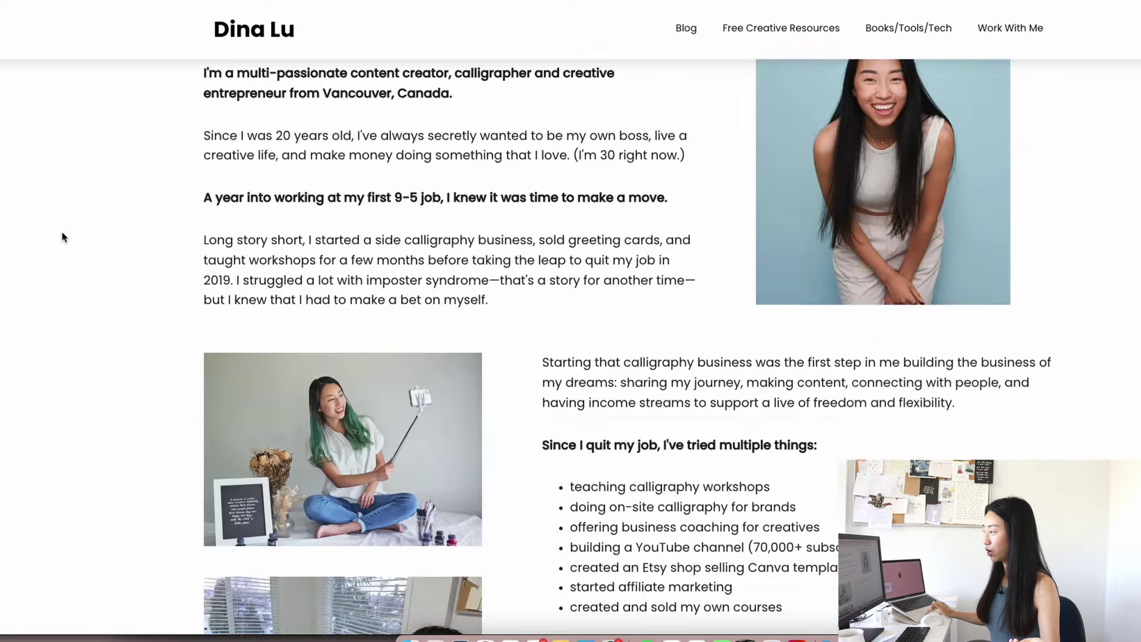
{"action": "scroll", "coordinate": [642, 269], "scroll_direction": "down", "scroll_amount": 10}
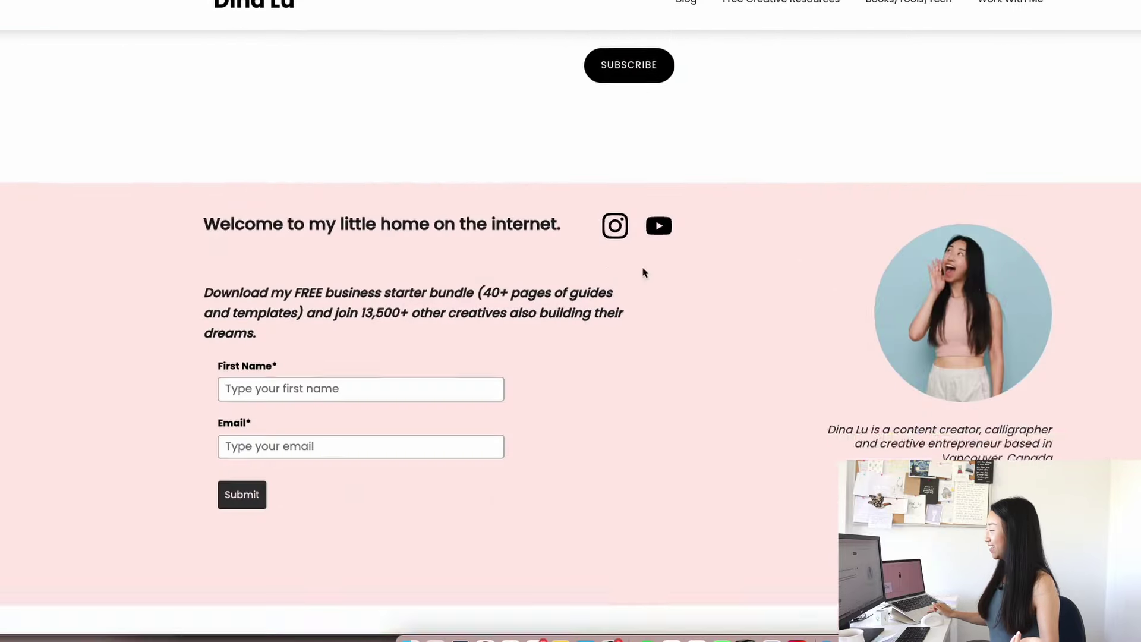
{"action": "scroll", "coordinate": [983, 339], "scroll_direction": "up", "scroll_amount": 20}
{"action": "scroll", "coordinate": [985, 340], "scroll_direction": "up", "scroll_amount": 9}
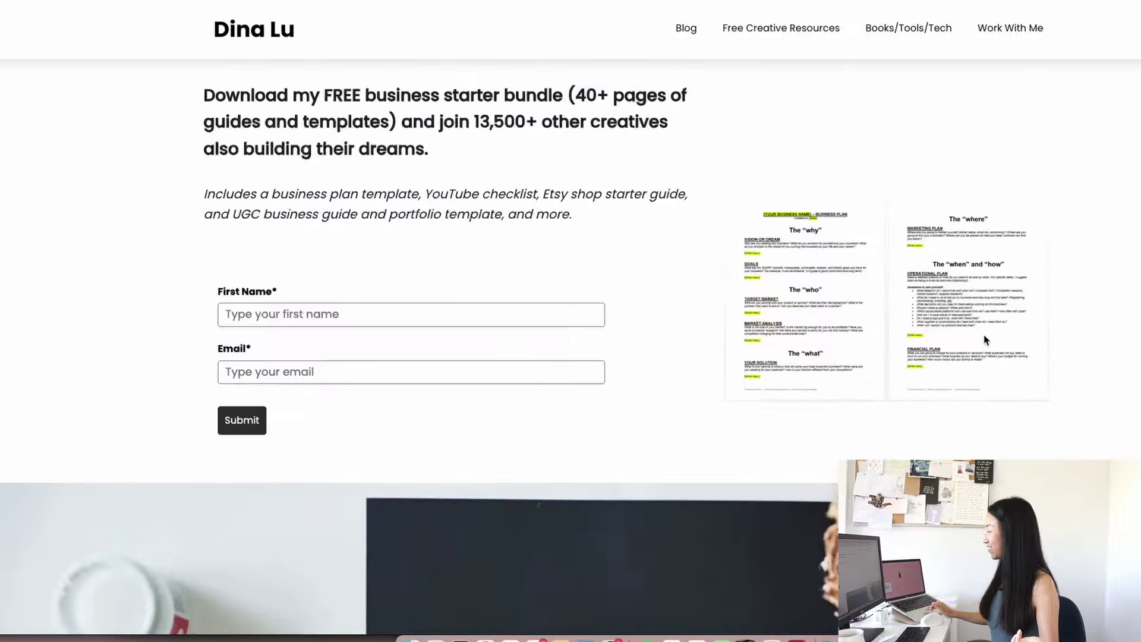
{"action": "scroll", "coordinate": [983, 334], "scroll_direction": "down", "scroll_amount": 15}
{"action": "scroll", "coordinate": [962, 390], "scroll_direction": "up", "scroll_amount": 3}
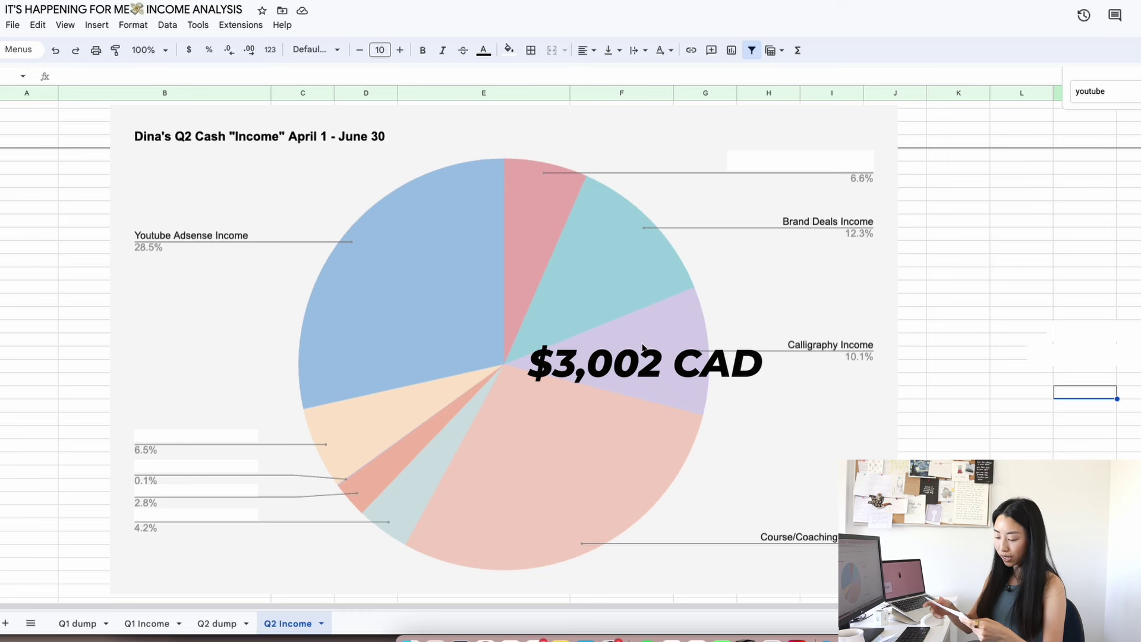
Move the white cover boxes off the 6.6% and 6.5% labels of the Q2 income chart into the empty cells beside it.
{"action": "left_click", "coordinate": [785, 173]}
{"action": "left_click_drag", "start_coordinate": [785, 173], "coordinate": [1090, 189]}
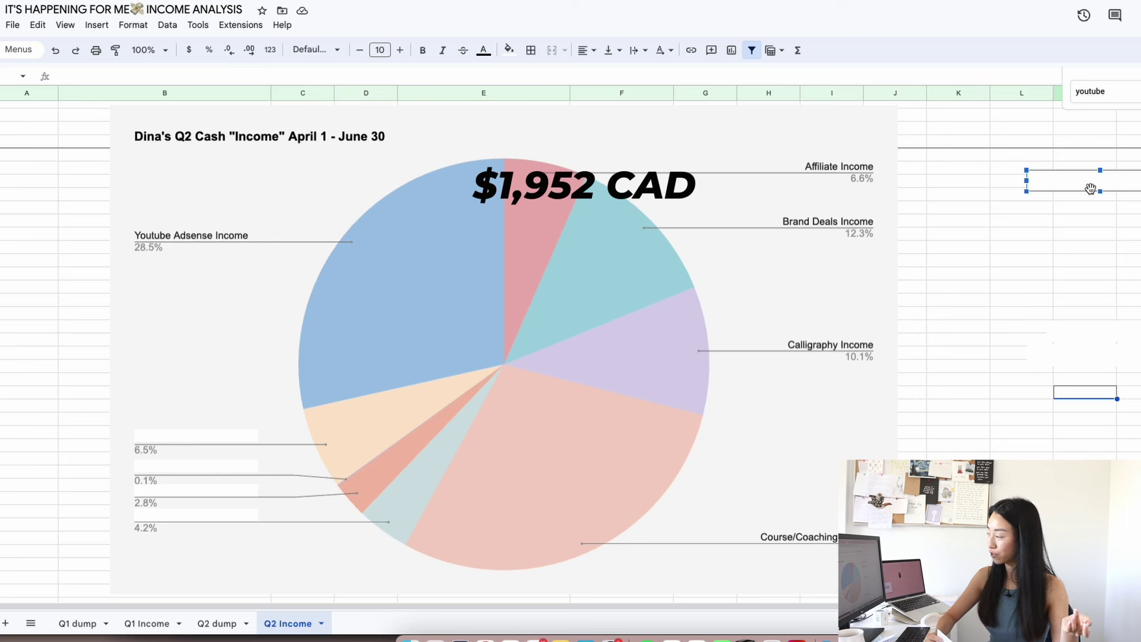
{"action": "left_click", "coordinate": [220, 433]}
{"action": "left_click_drag", "start_coordinate": [220, 433], "coordinate": [1061, 453]}
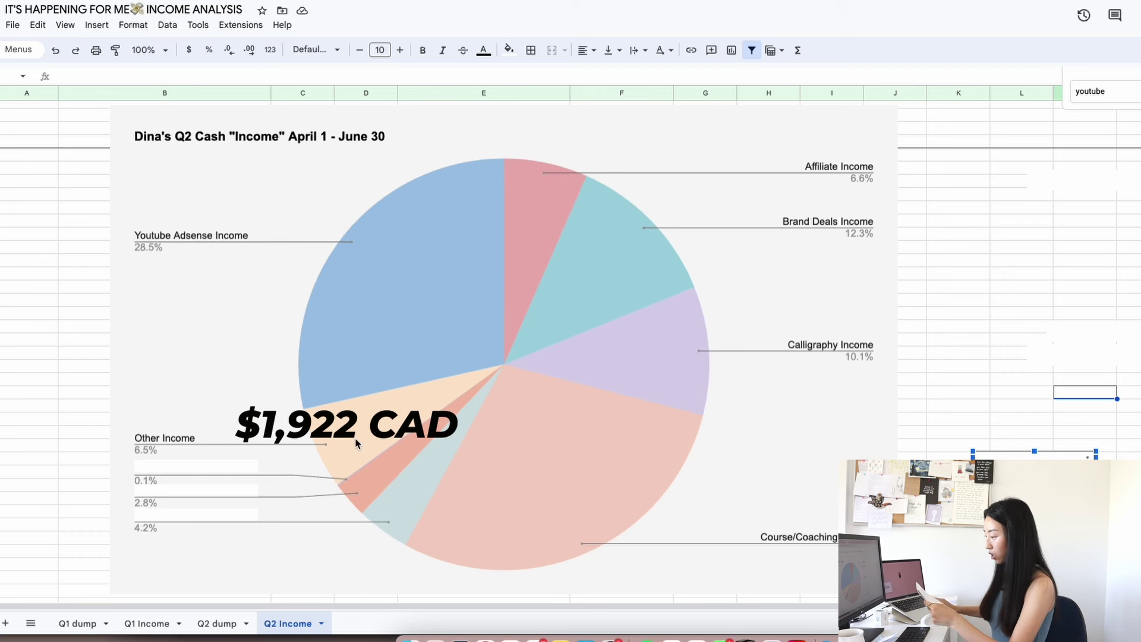
Move the white cover boxes off the 4.2% and 2.8% labels of the Q2 income chart.
{"action": "left_click", "coordinate": [232, 519]}
{"action": "left_click", "coordinate": [642, 544]}
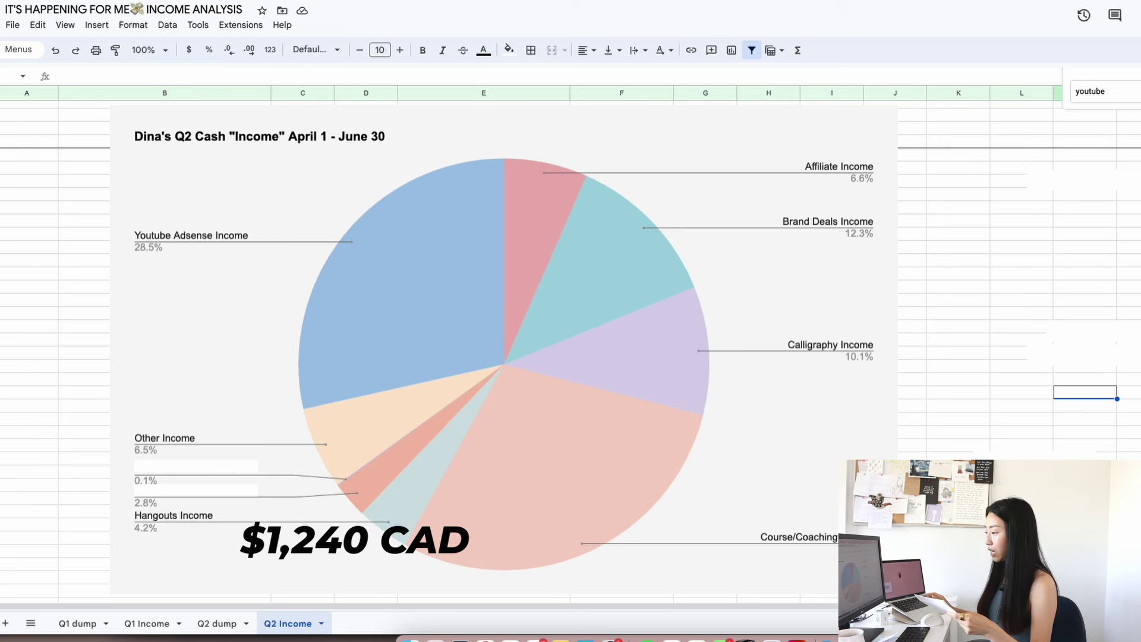
{"action": "left_click", "coordinate": [223, 491]}
{"action": "left_click_drag", "start_coordinate": [224, 491], "coordinate": [243, 492]}
{"action": "left_click", "coordinate": [731, 558]}
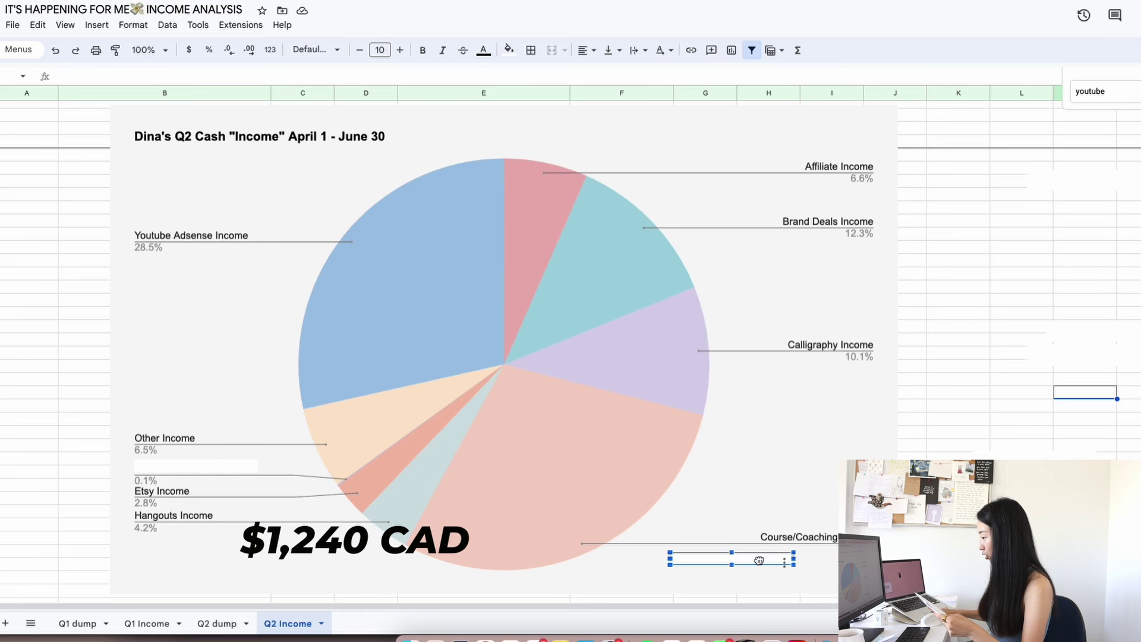
{"action": "key", "text": "Escape"}
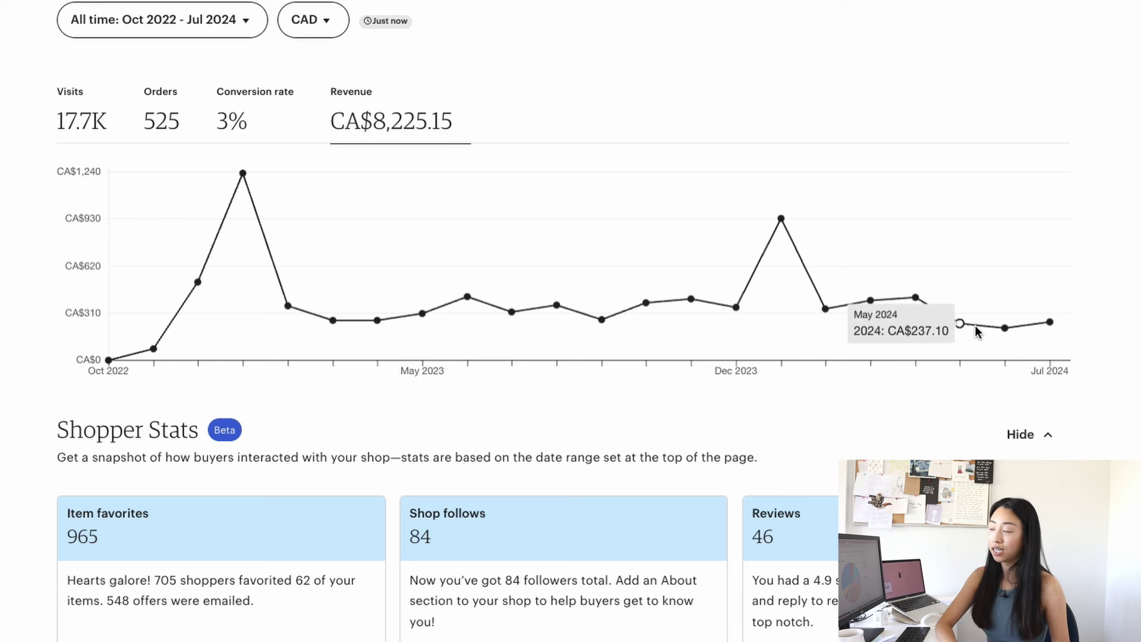
Examine the Etsy shop's all-time revenue by month and view its conversion rate, orders and visits charts.
{"action": "mouse_move", "coordinate": [998, 331]}
{"action": "mouse_move", "coordinate": [1056, 322]}
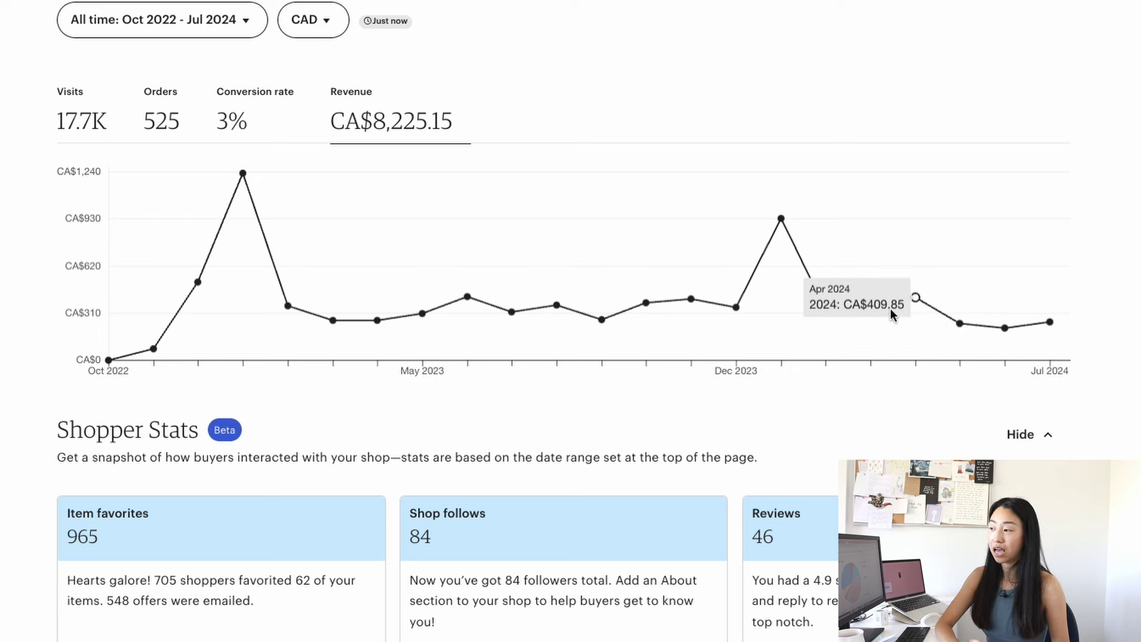
{"action": "left_click", "coordinate": [250, 122]}
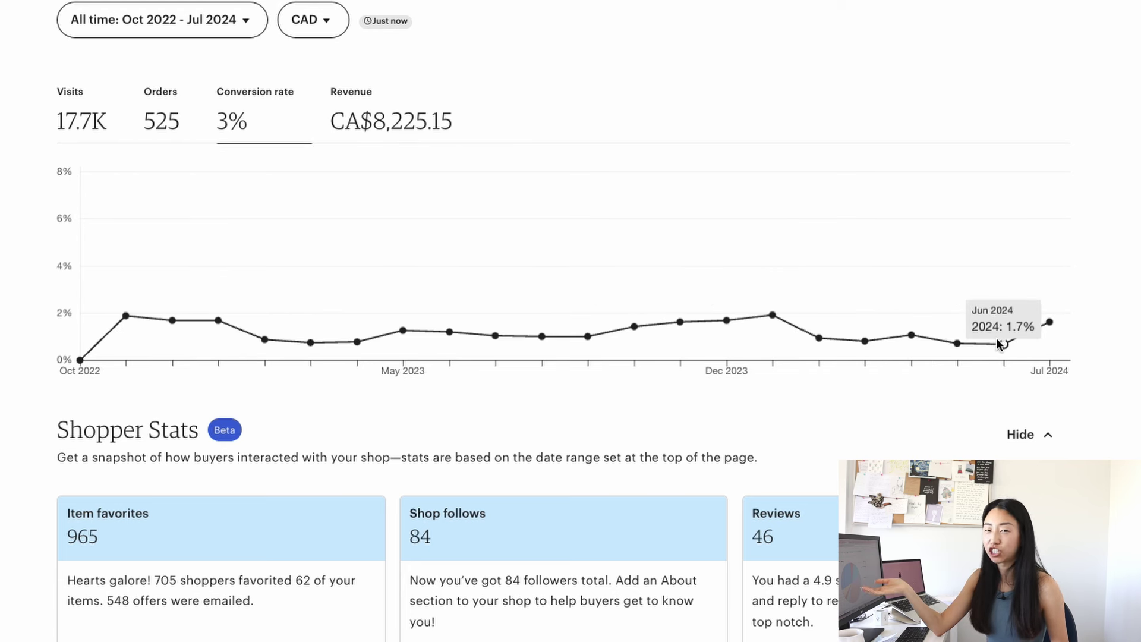
{"action": "mouse_move", "coordinate": [863, 342]}
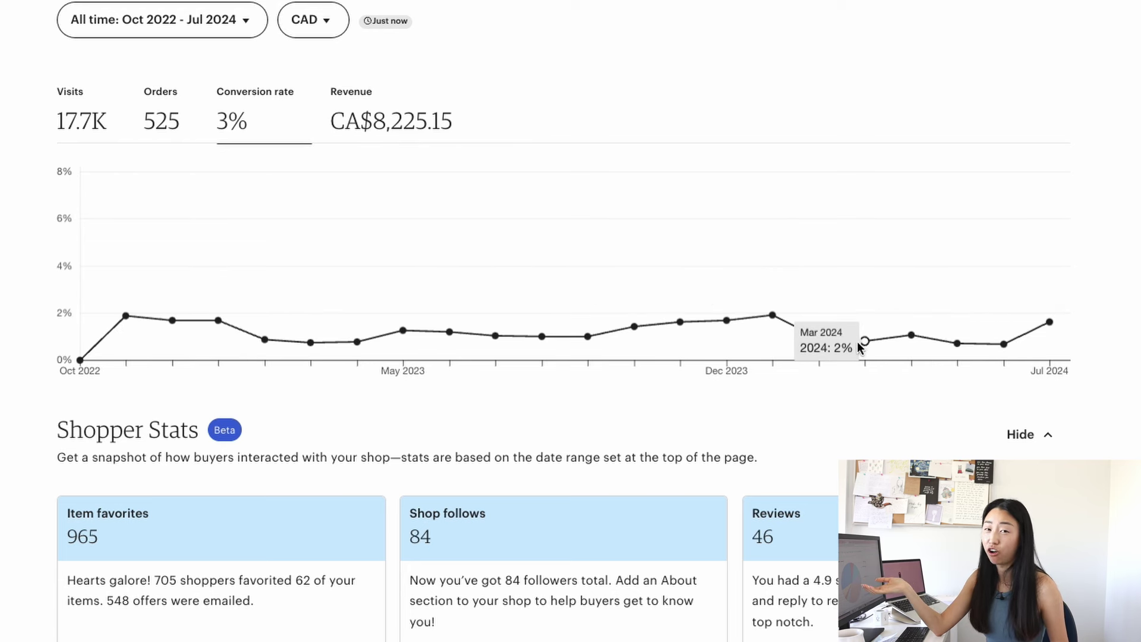
{"action": "left_click", "coordinate": [161, 135]}
{"action": "left_click", "coordinate": [100, 129]}
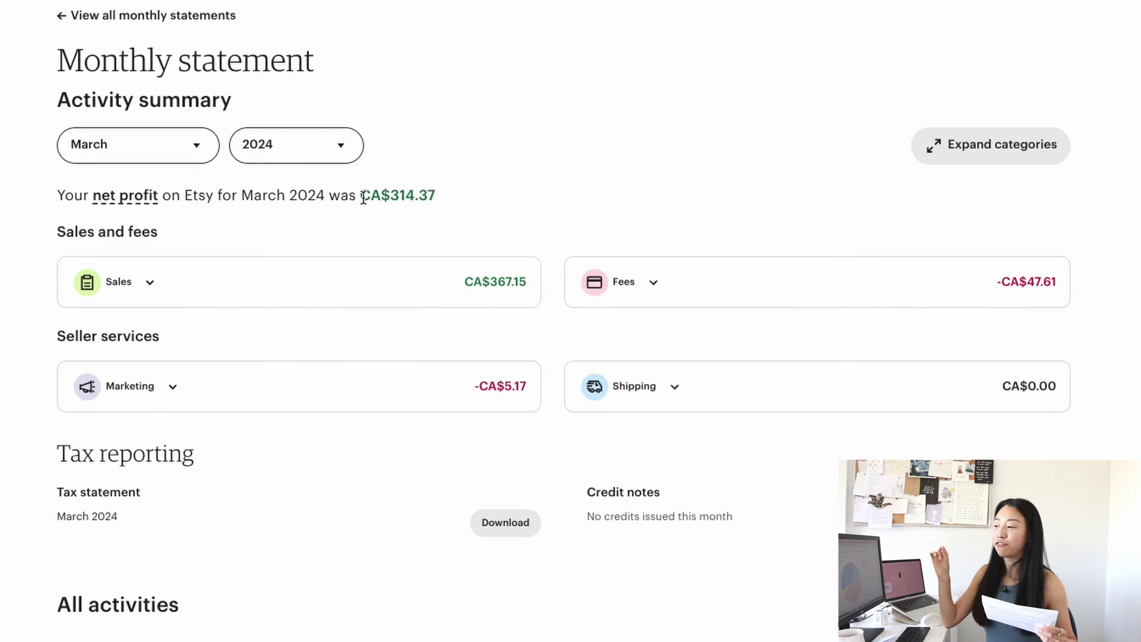
Check the net profit in the Etsy monthly statements for March, April and May 2024.
{"action": "left_click_drag", "start_coordinate": [360, 196], "coordinate": [470, 198]}
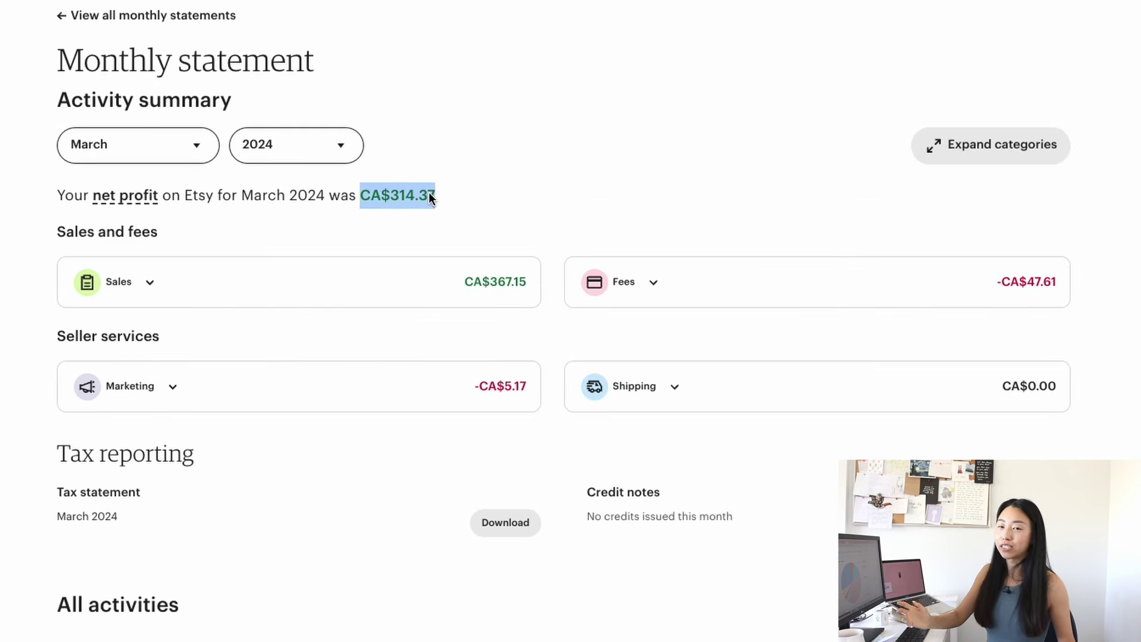
{"action": "left_click", "coordinate": [172, 156]}
{"action": "left_click", "coordinate": [146, 288]}
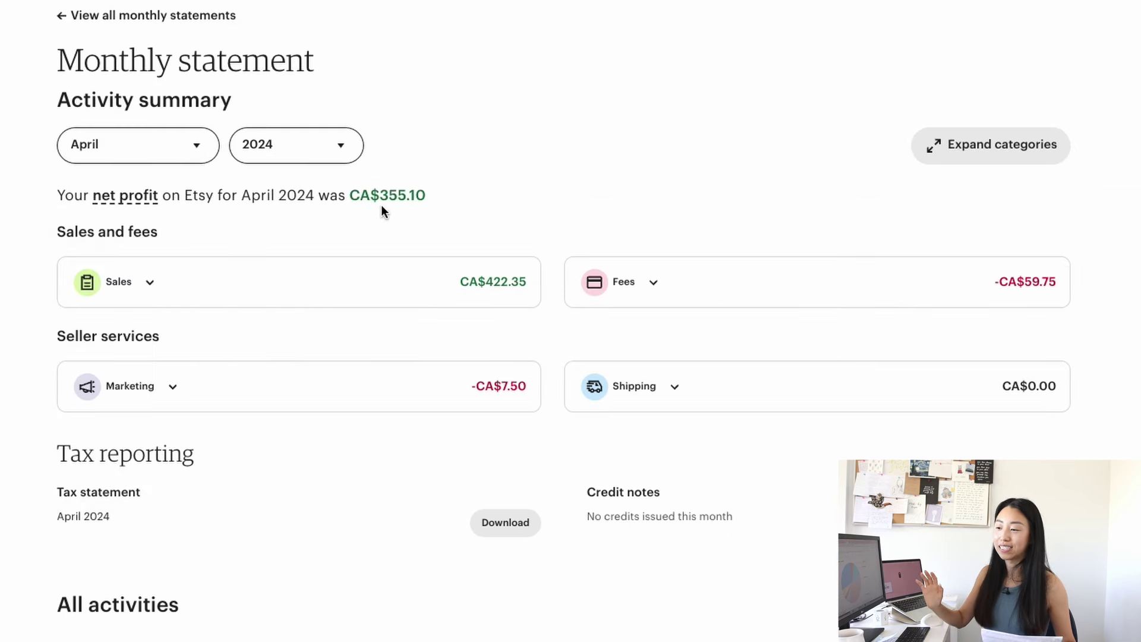
{"action": "left_click_drag", "start_coordinate": [360, 196], "coordinate": [453, 197]}
{"action": "left_click", "coordinate": [162, 157]}
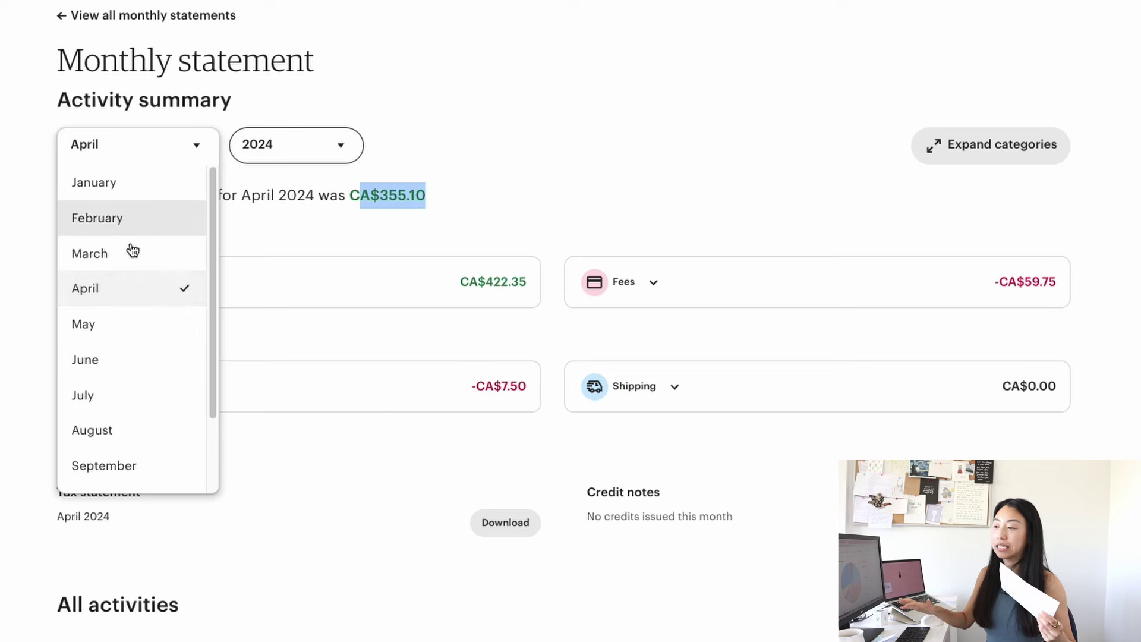
{"action": "left_click", "coordinate": [119, 333]}
{"action": "left_click_drag", "start_coordinate": [353, 201], "coordinate": [473, 197]}
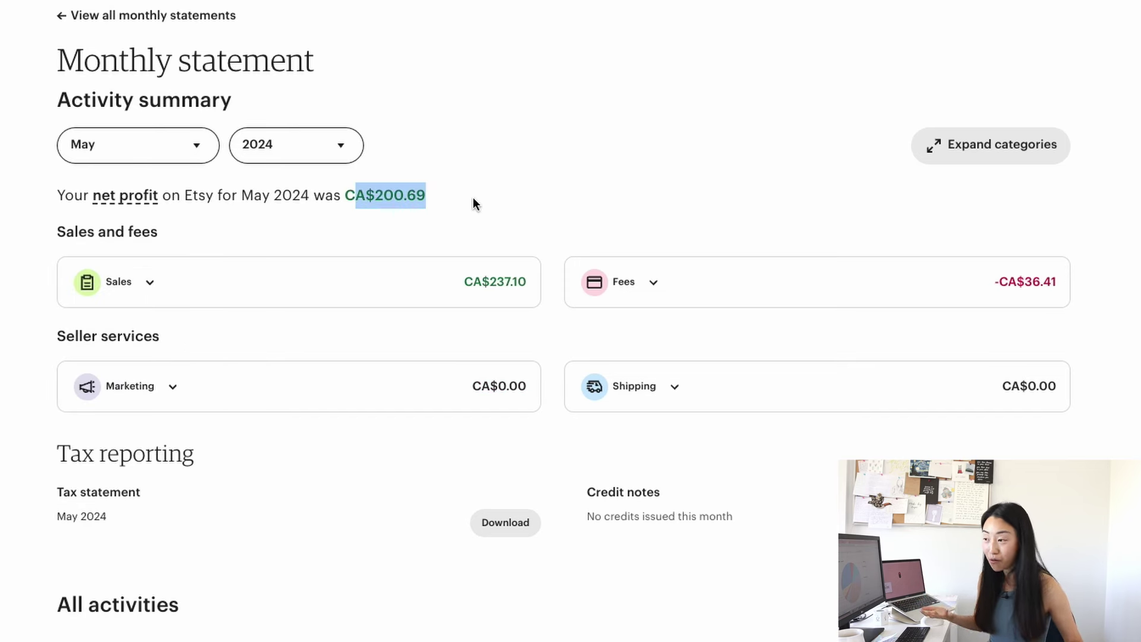
{"action": "left_click", "coordinate": [472, 197]}
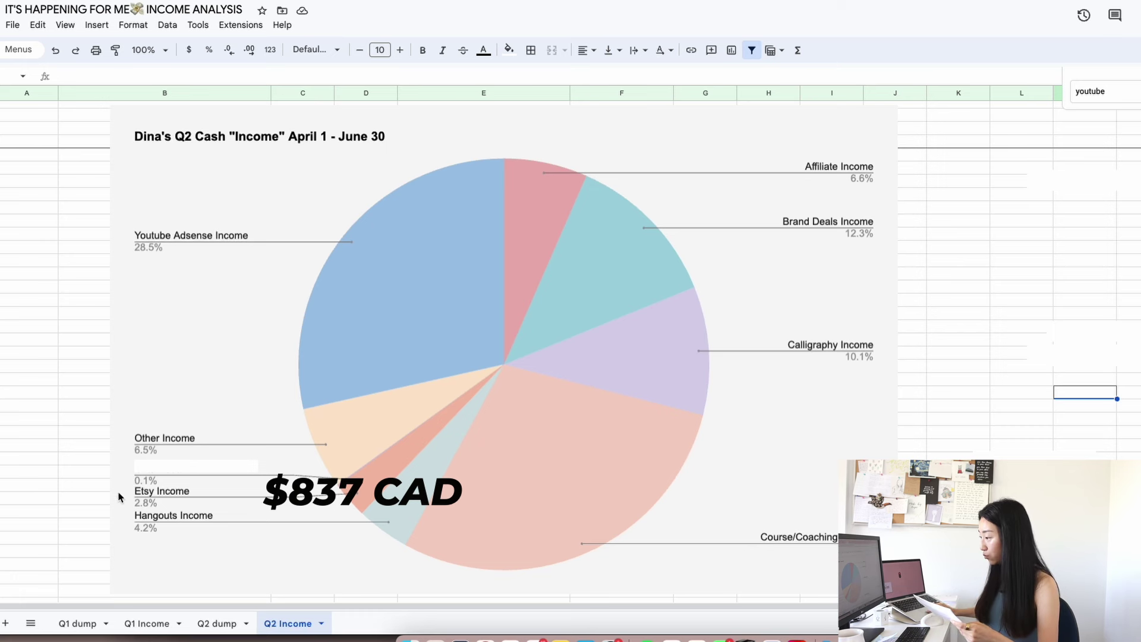
Move the last white cover box off the chart's 0.1% label into the empty cells beside the chart.
{"action": "left_click", "coordinate": [166, 473]}
{"action": "left_click_drag", "start_coordinate": [166, 473], "coordinate": [1028, 440]}
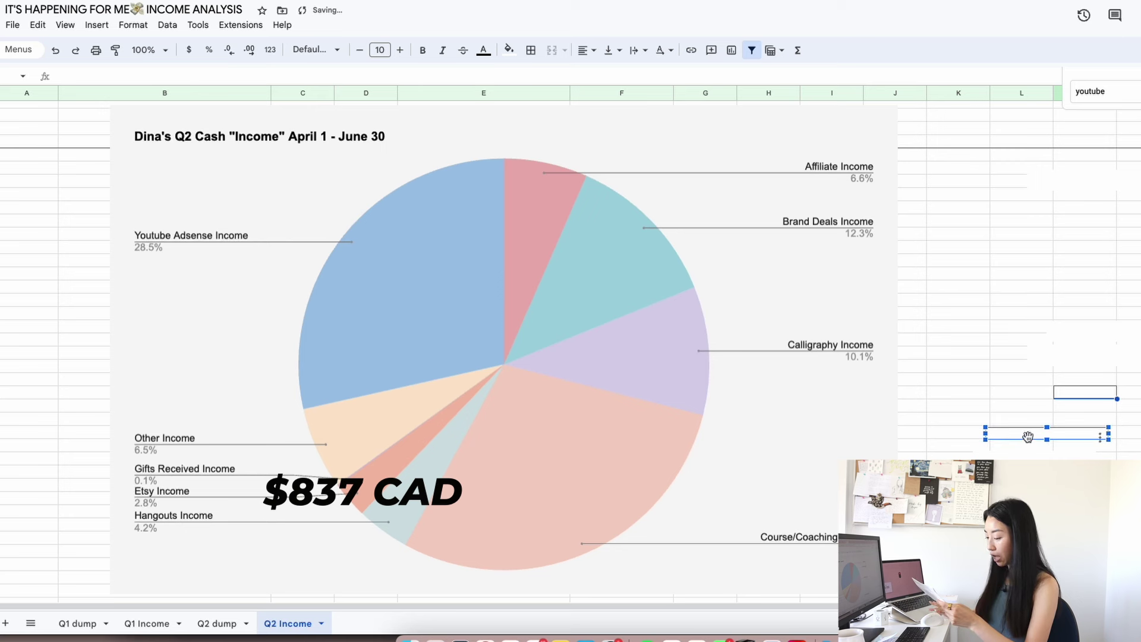
{"action": "left_click", "coordinate": [149, 479]}
{"action": "left_click", "coordinate": [104, 476]}
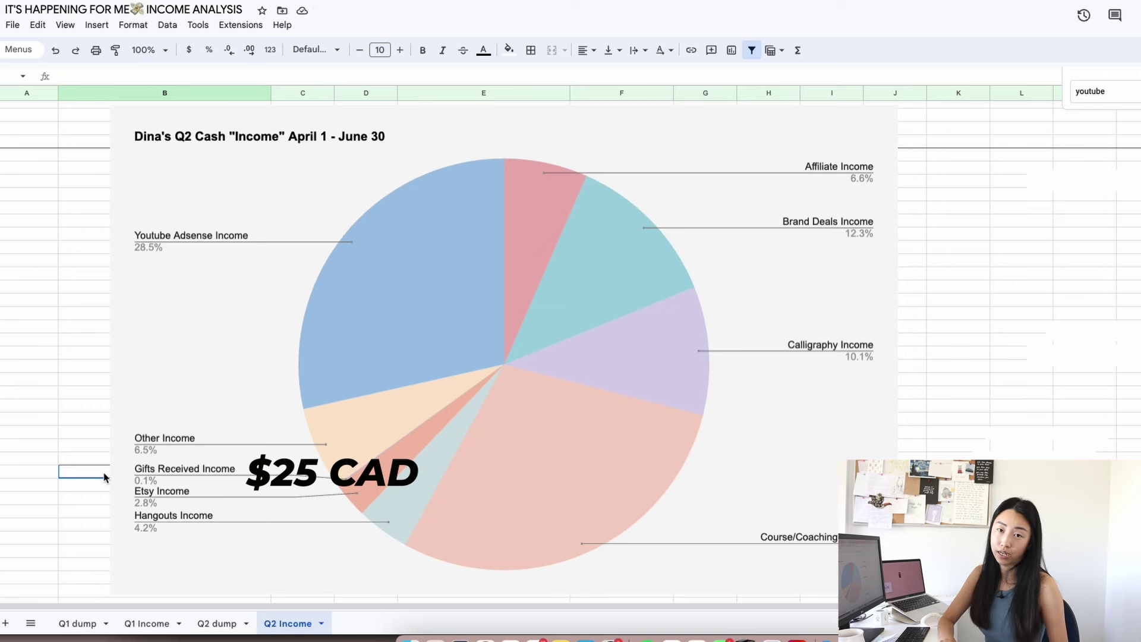
Examine the April to June total income and business income columns in the table above the chart.
{"action": "scroll", "coordinate": [104, 476], "scroll_direction": "up", "scroll_amount": 4}
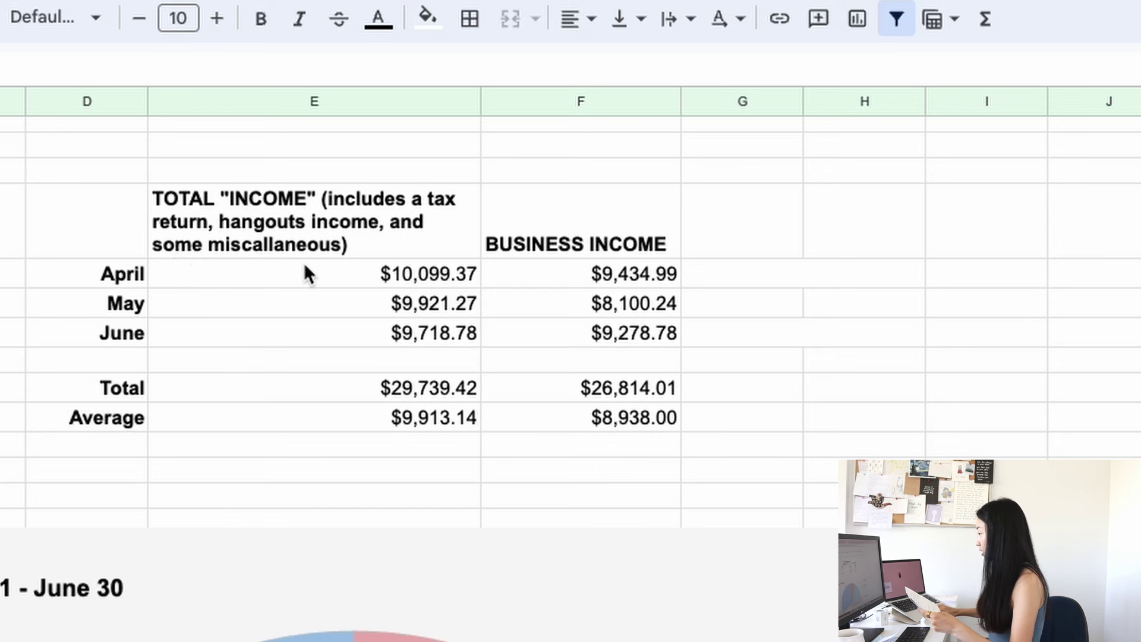
{"action": "left_click_drag", "start_coordinate": [377, 222], "coordinate": [381, 416]}
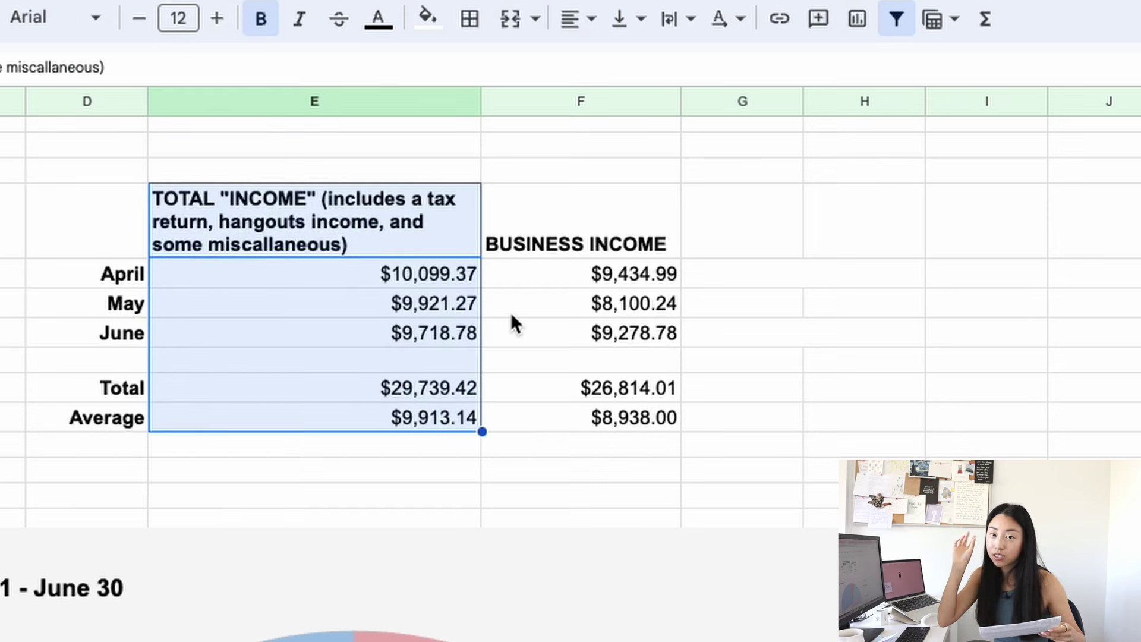
{"action": "left_click", "coordinate": [361, 225]}
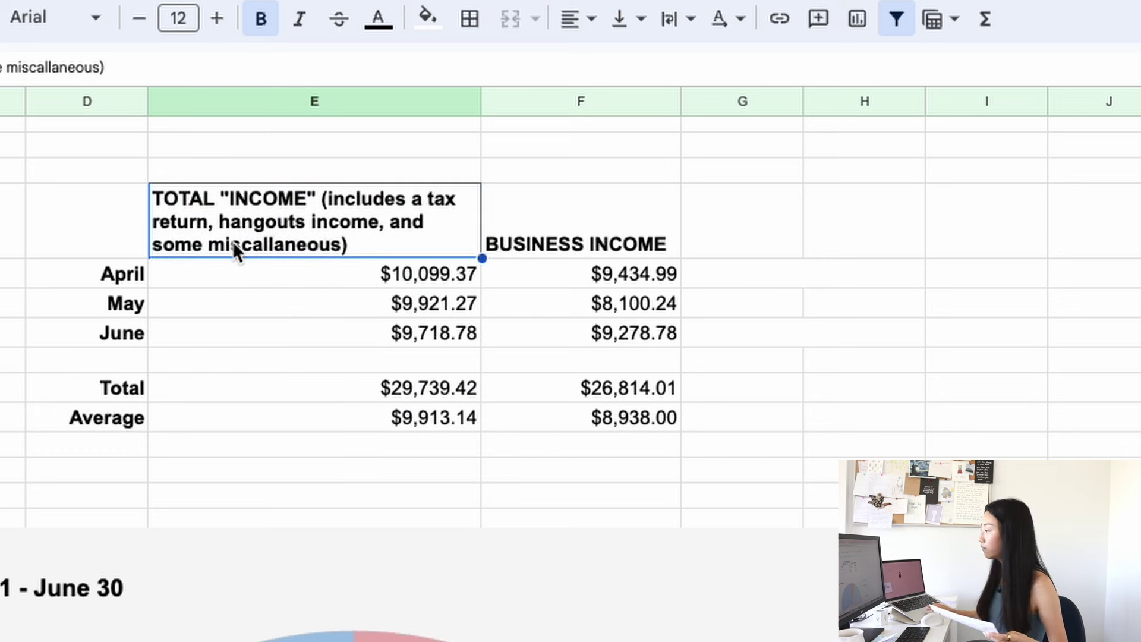
{"action": "left_click", "coordinate": [556, 244]}
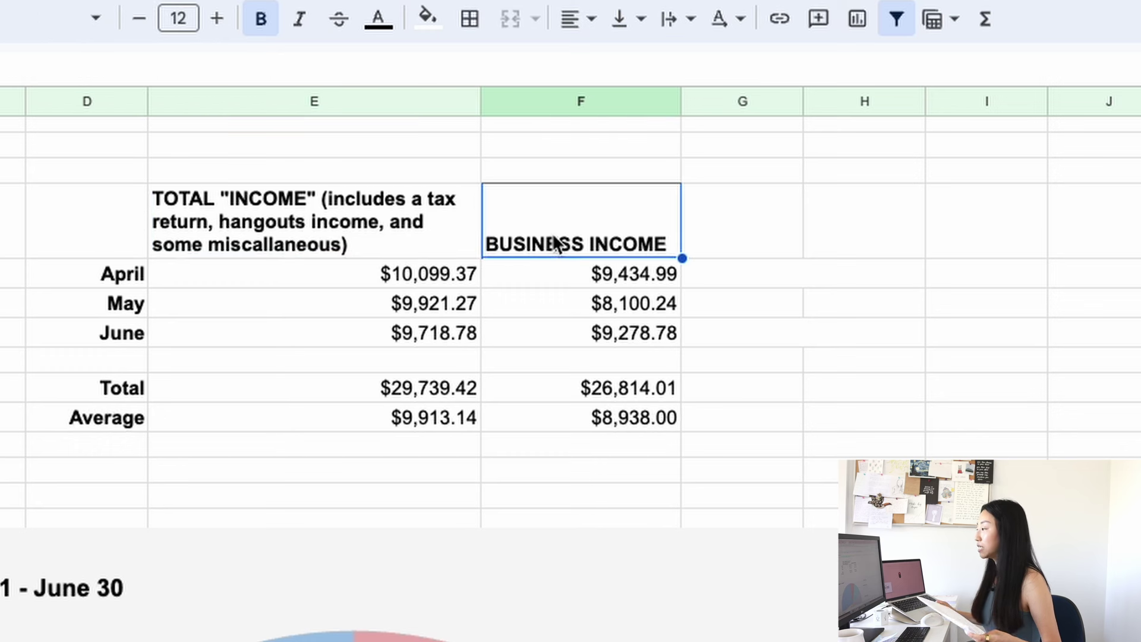
Compare April's total income with its business income and check June's business income in the Q2 table.
{"action": "left_click", "coordinate": [431, 274]}
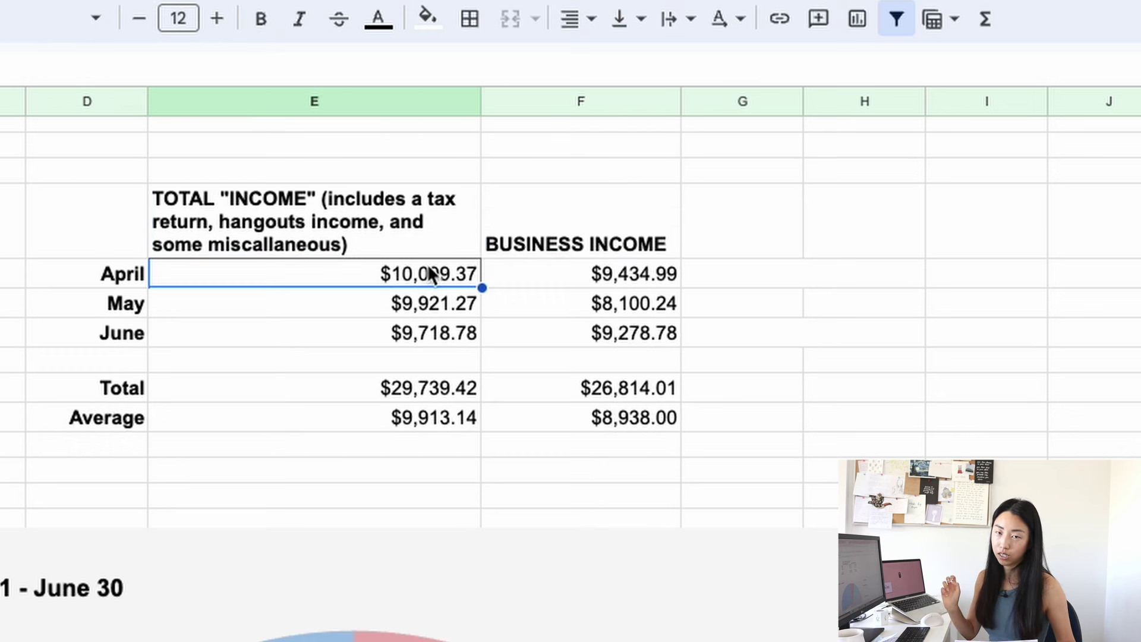
{"action": "left_click", "coordinate": [126, 271]}
{"action": "left_click", "coordinate": [612, 274]}
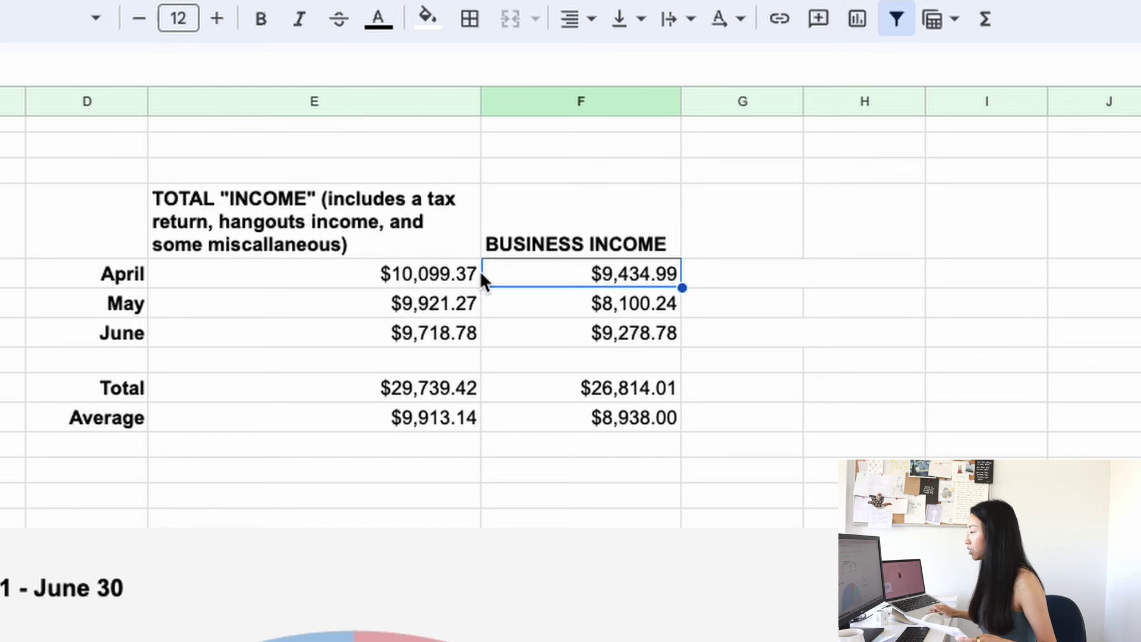
{"action": "key", "text": "Left"}
{"action": "key", "text": "Left"}
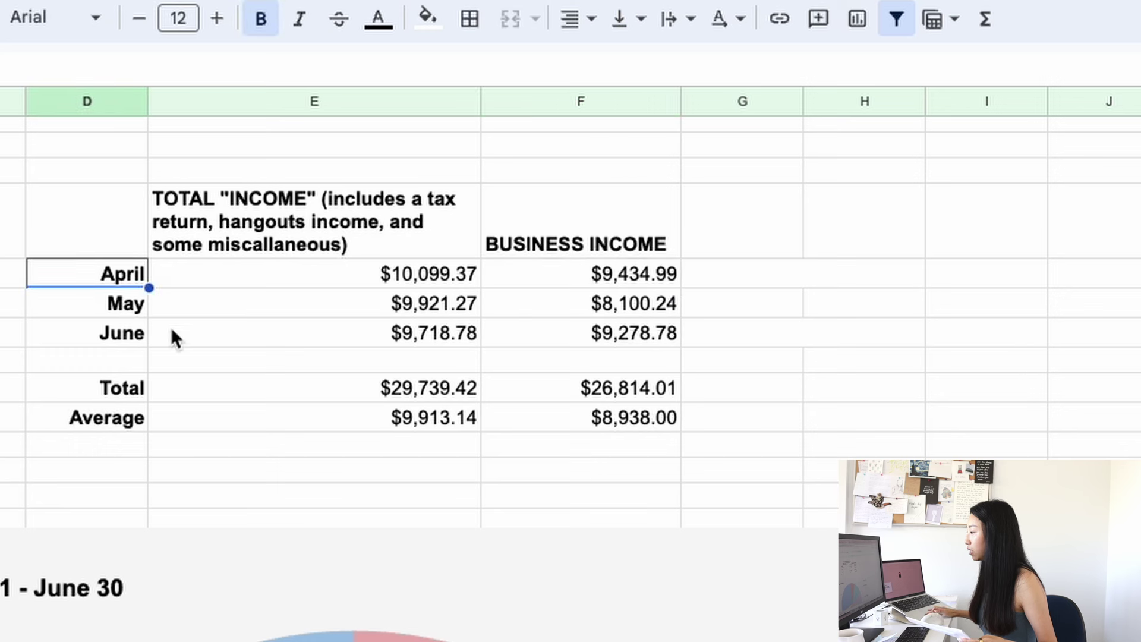
{"action": "key", "text": "Down"}
{"action": "key", "text": "Down"}
{"action": "left_click", "coordinate": [592, 334]}
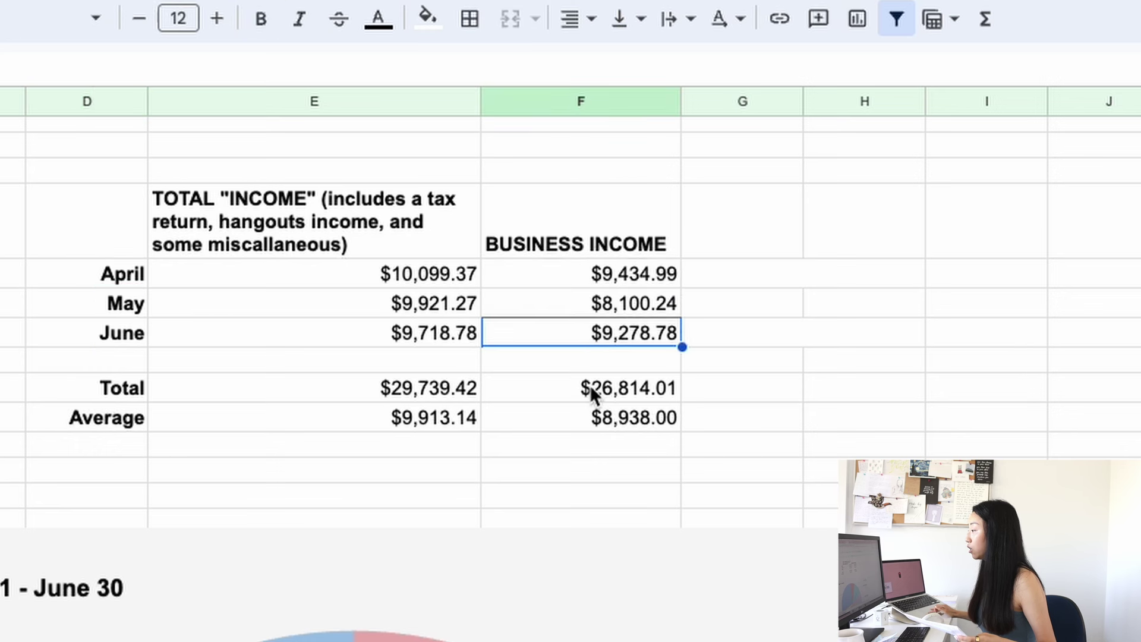
Check the Q2 business income total and the averages of both income columns.
{"action": "left_click", "coordinate": [569, 397]}
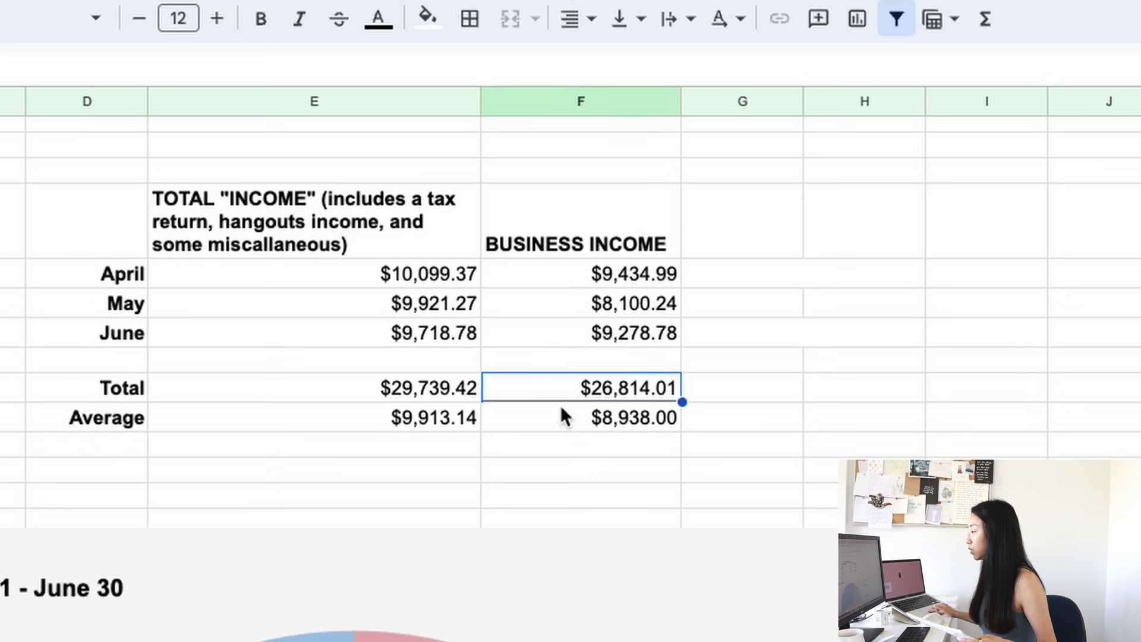
{"action": "left_click", "coordinate": [561, 410]}
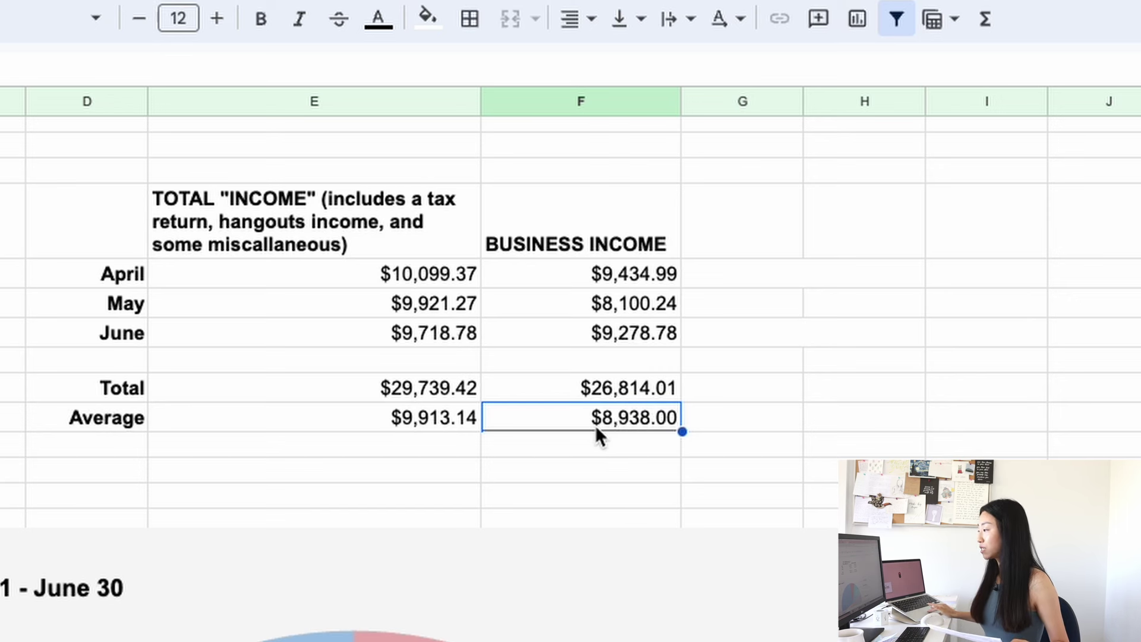
{"action": "left_click", "coordinate": [455, 423]}
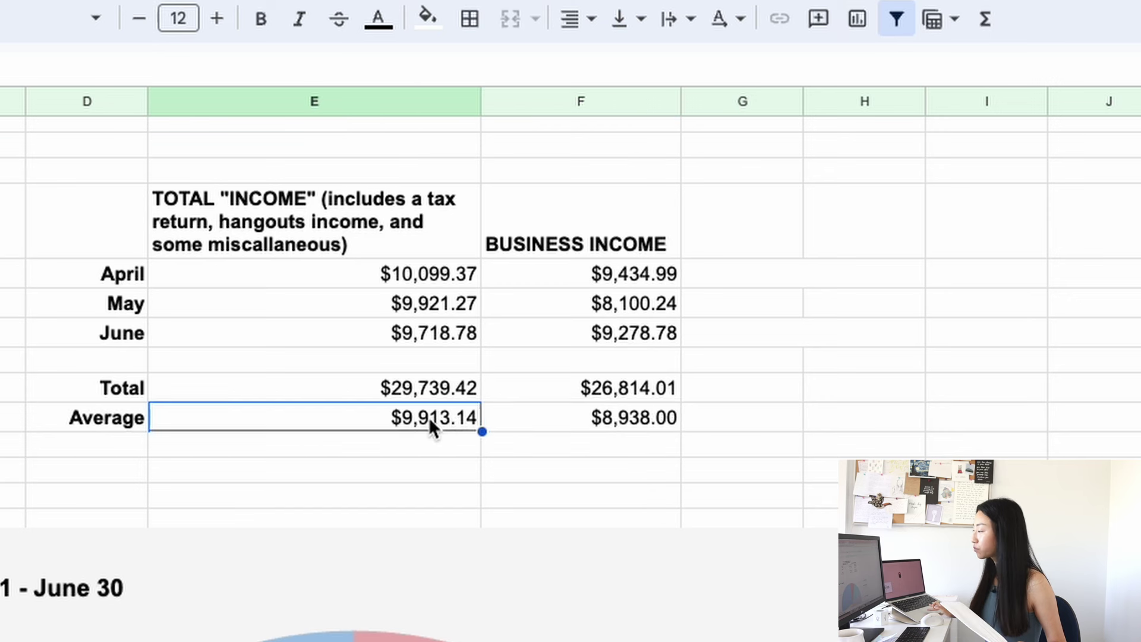
{"action": "left_click", "coordinate": [524, 427]}
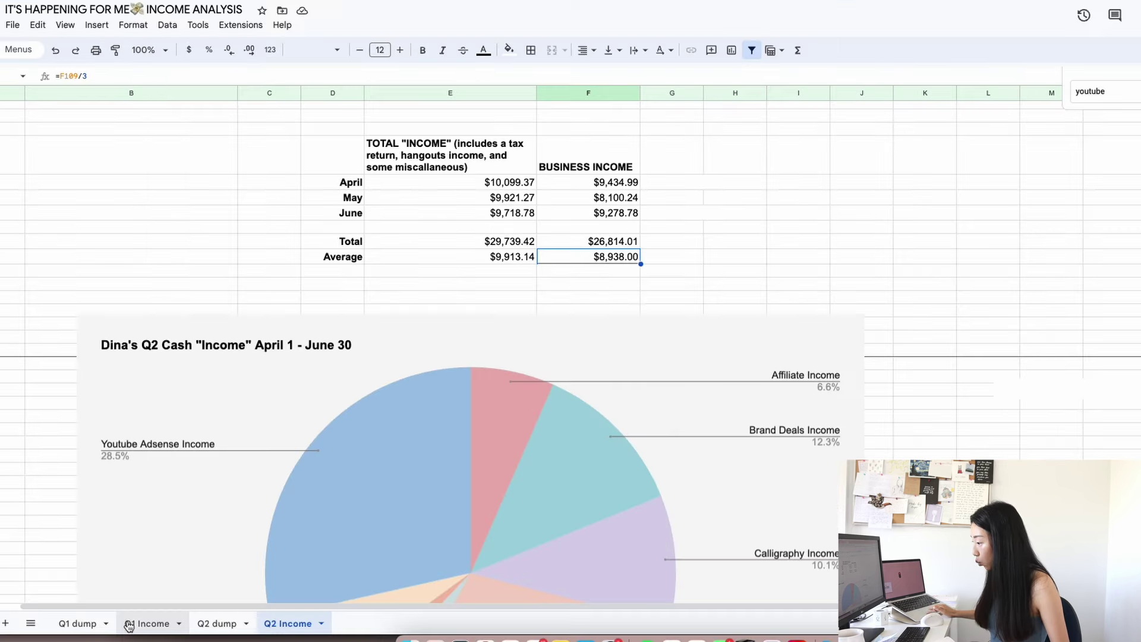
Check the total and average income on the Q1 Income sheet and return to the Q2 Income sheet.
{"action": "left_click", "coordinate": [135, 623]}
{"action": "scroll", "coordinate": [202, 505], "scroll_direction": "up", "scroll_amount": 3}
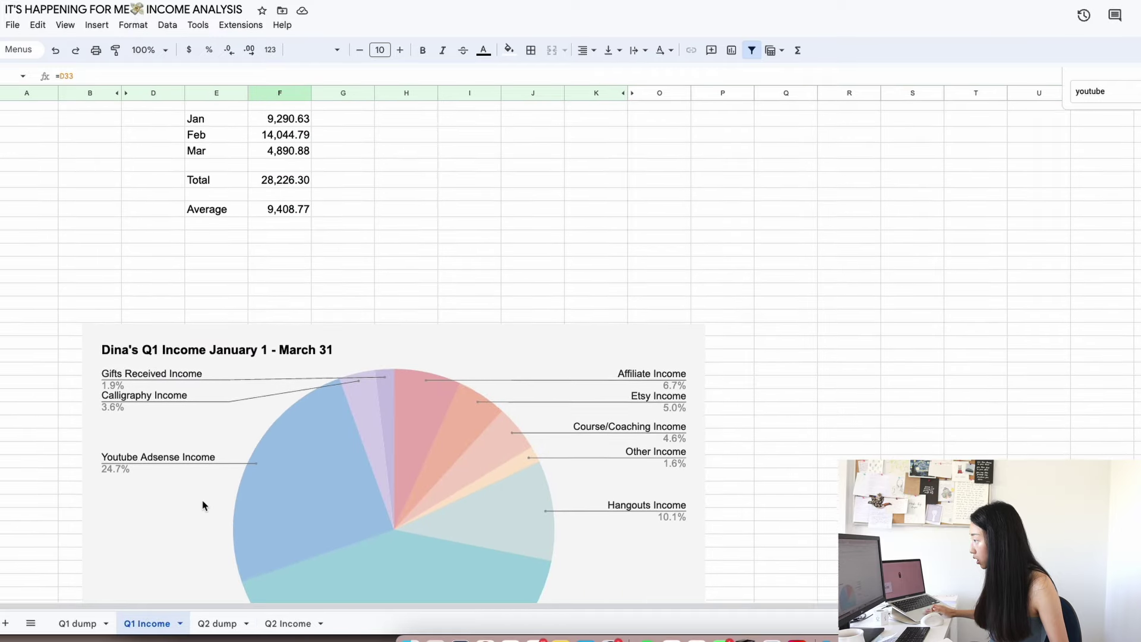
{"action": "left_click", "coordinate": [269, 250]}
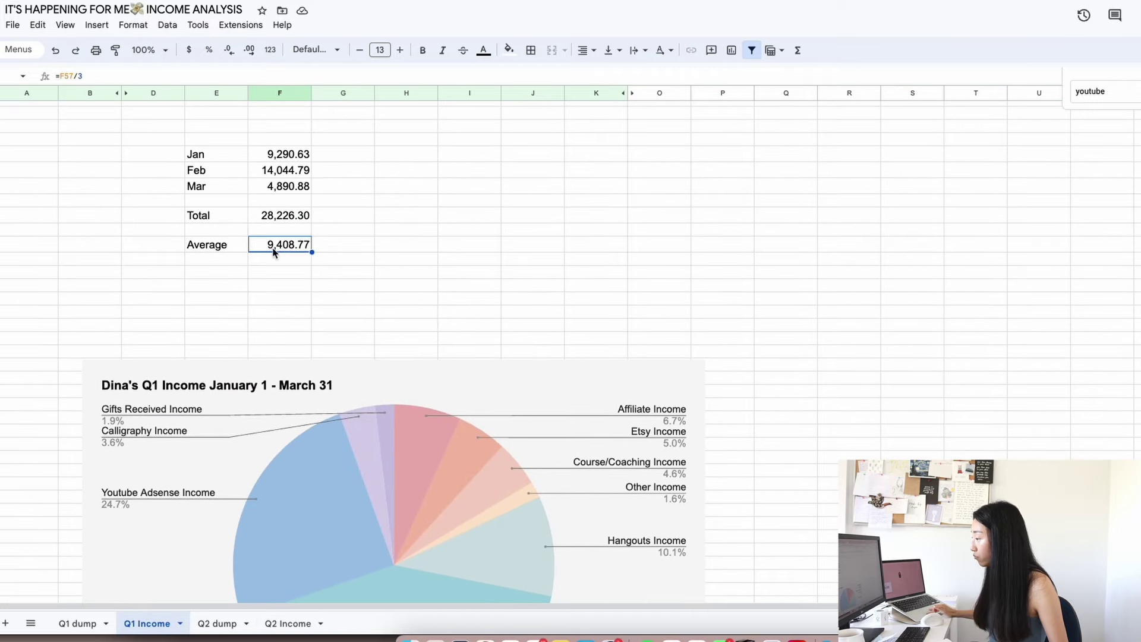
{"action": "scroll", "coordinate": [269, 245], "scroll_direction": "up", "scroll_amount": 1}
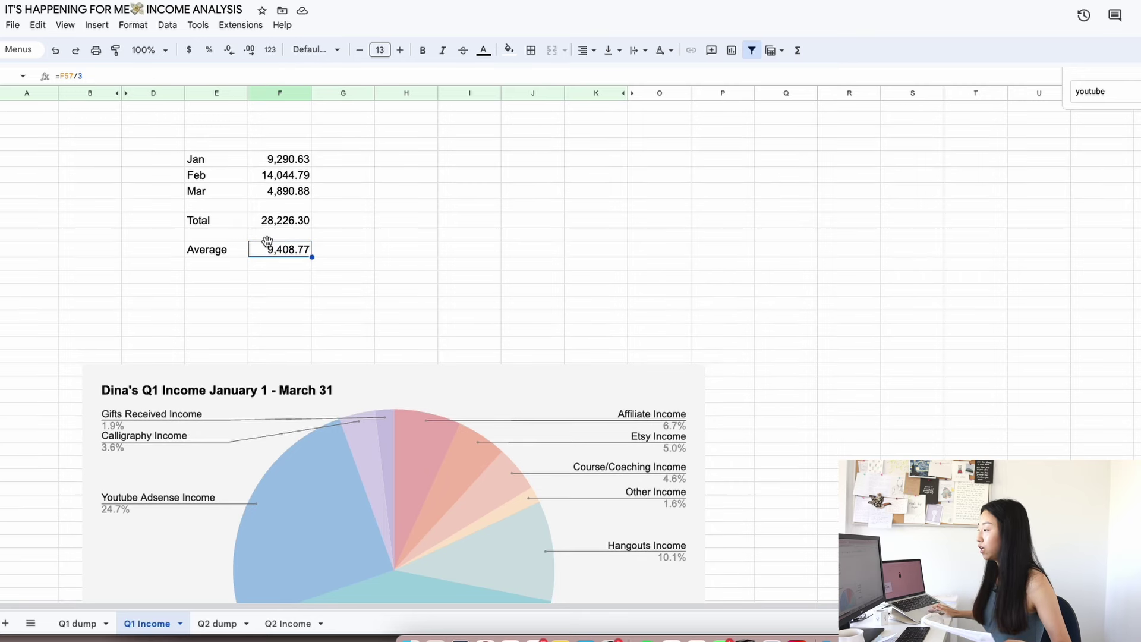
{"action": "scroll", "coordinate": [269, 253], "scroll_direction": "down", "scroll_amount": 2}
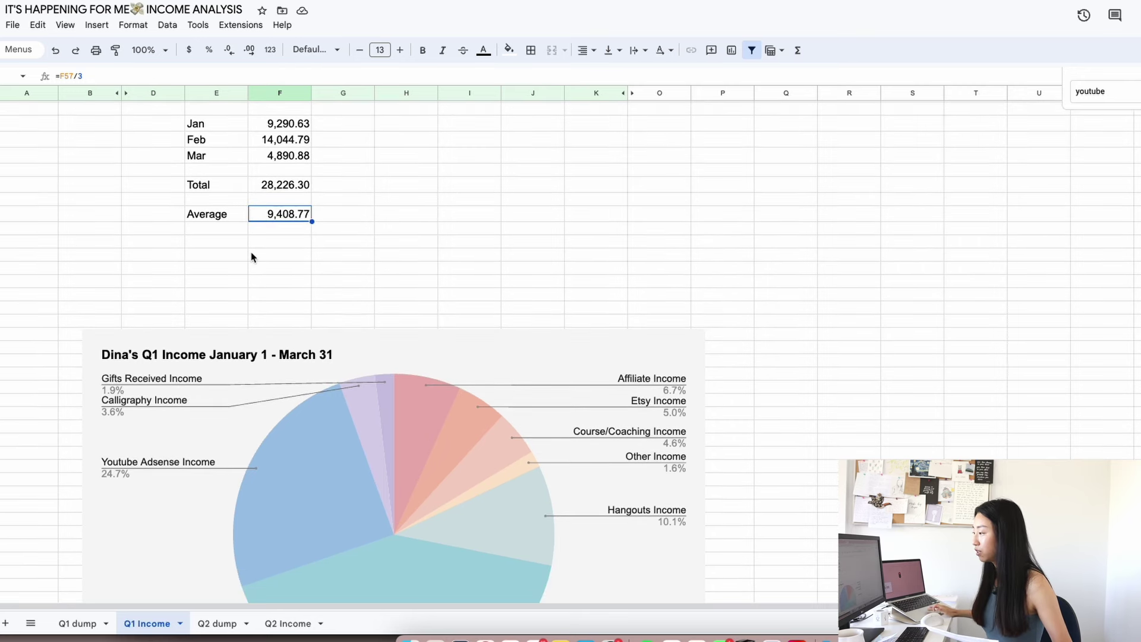
{"action": "left_click", "coordinate": [282, 623]}
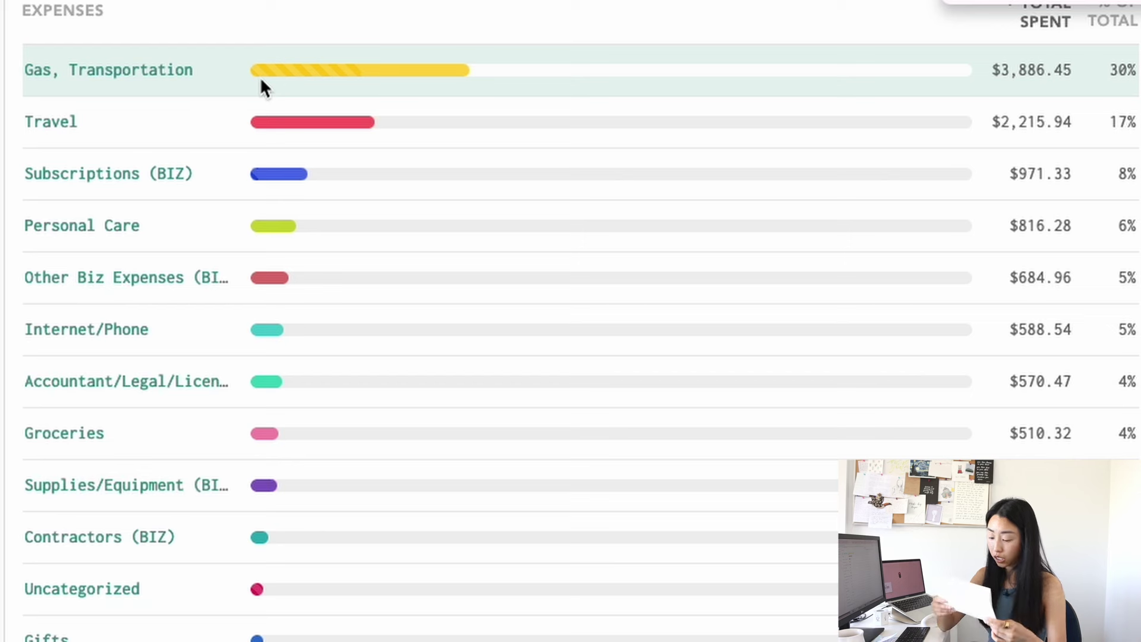
Review the expense categories in the spending breakdown, inspecting the payees and amounts in the Subscriptions (BIZ) transactions.
{"action": "left_click", "coordinate": [261, 80]}
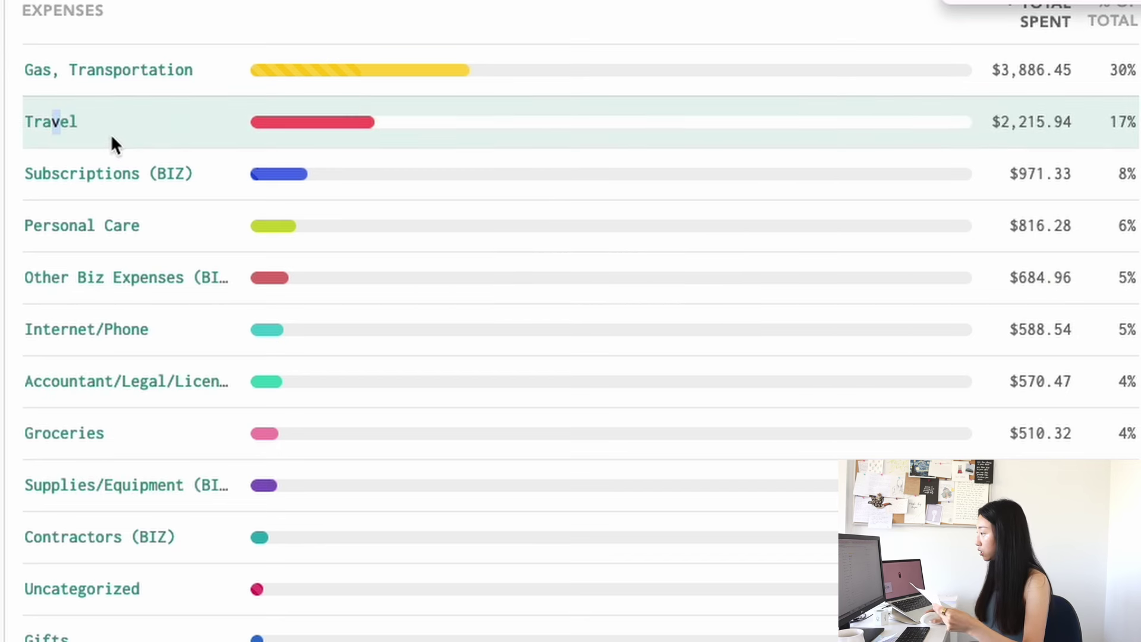
{"action": "left_click", "coordinate": [117, 175]}
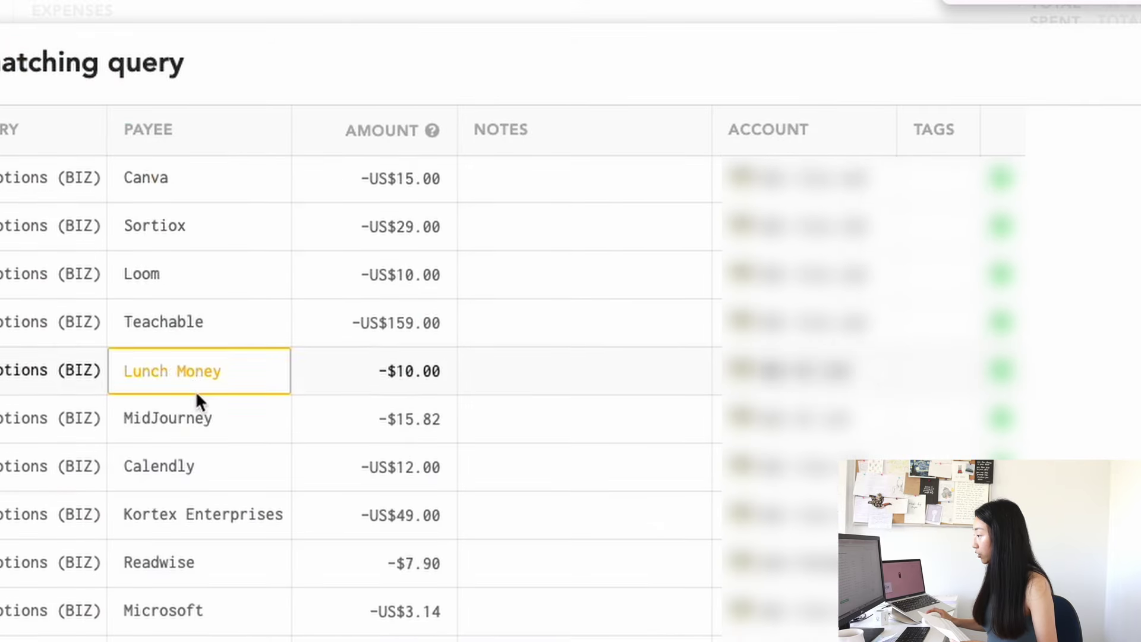
{"action": "scroll", "coordinate": [199, 399], "scroll_direction": "down", "scroll_amount": 10}
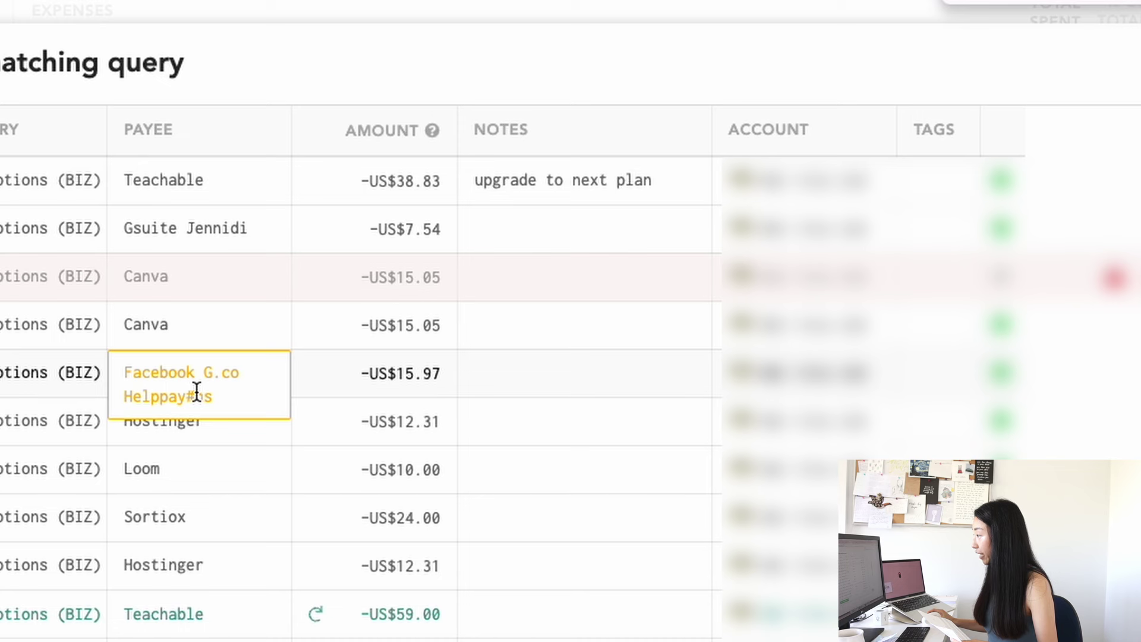
{"action": "scroll", "coordinate": [196, 392], "scroll_direction": "down", "scroll_amount": 8}
{"action": "key", "text": "Escape"}
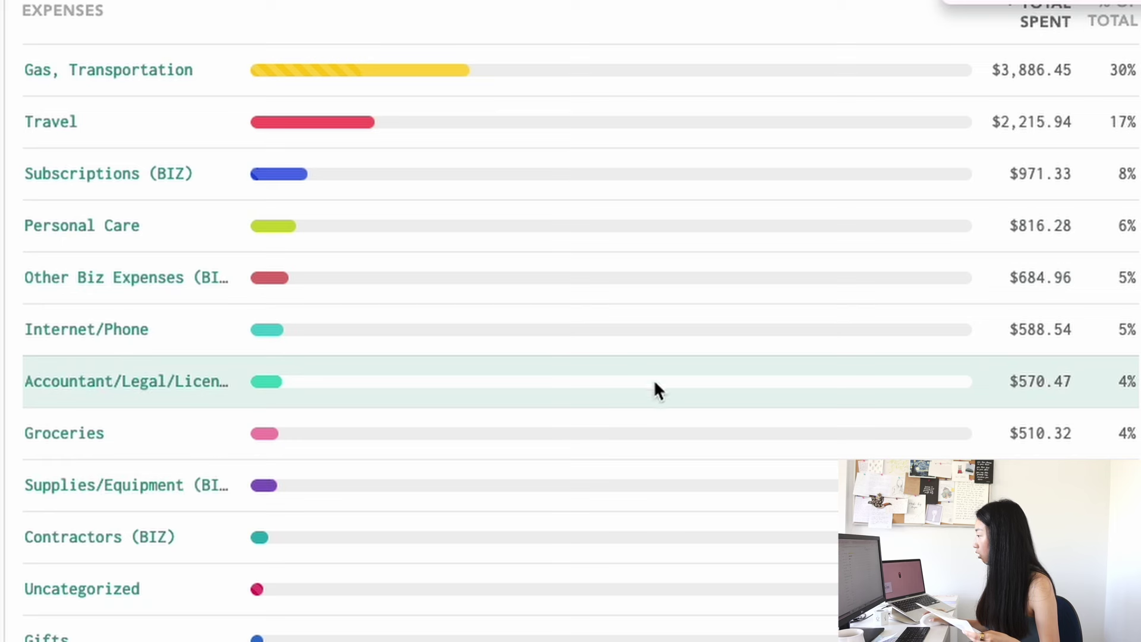
{"action": "left_click", "coordinate": [44, 233]}
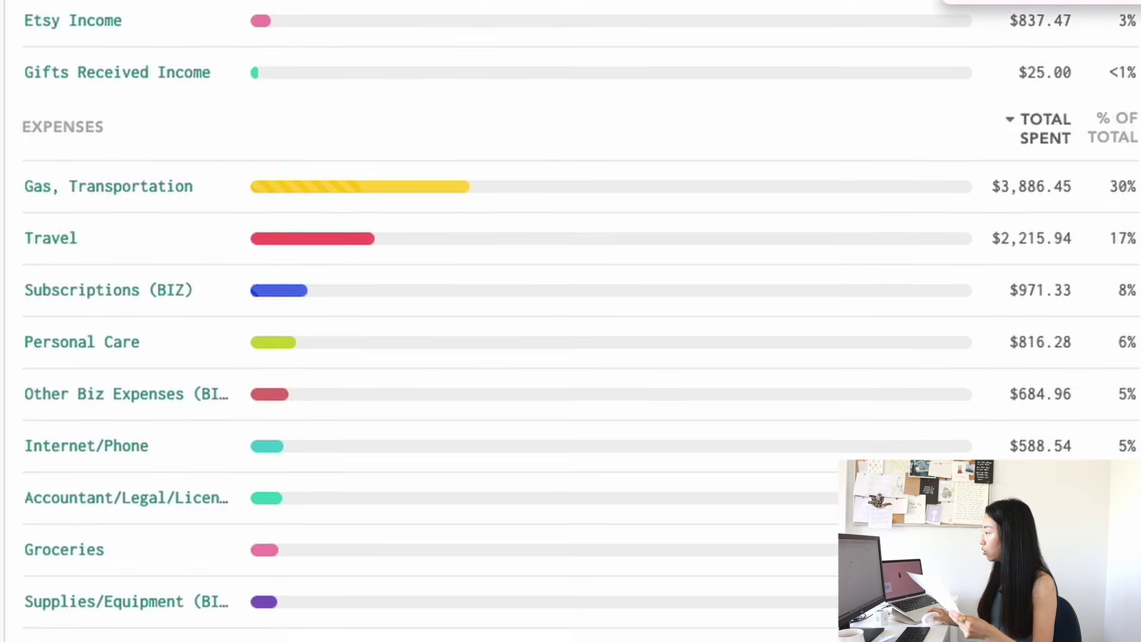
{"action": "scroll", "coordinate": [61, 166], "scroll_direction": "down", "scroll_amount": 3}
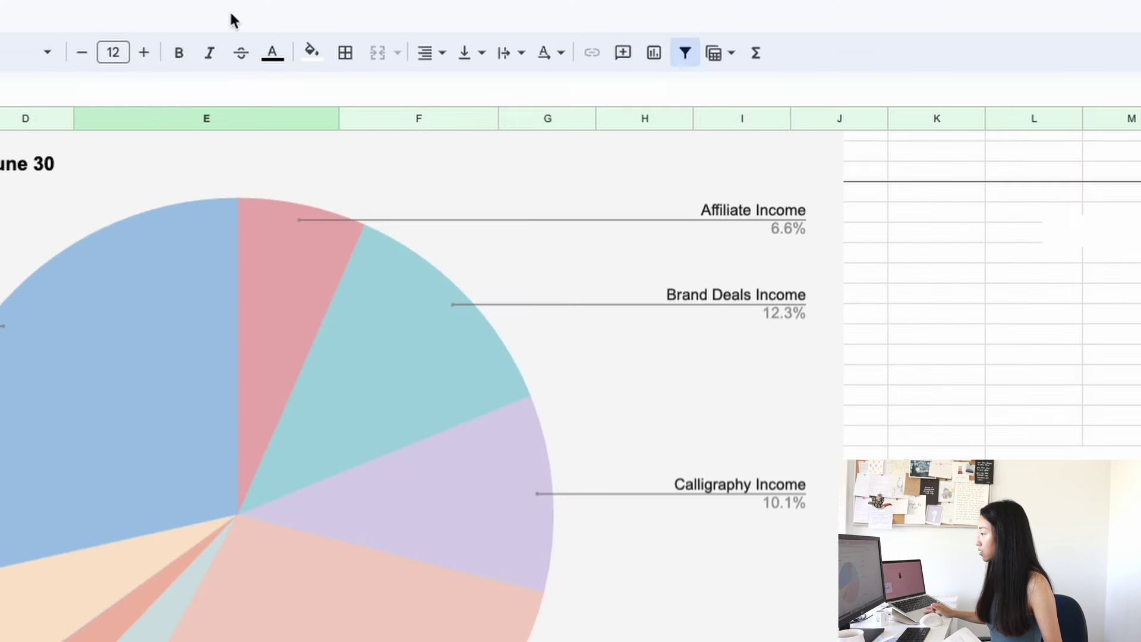
Check the Q2 total income in the spreadsheet against the income and expense totals in the spending breakdown.
{"action": "scroll", "coordinate": [150, 224], "scroll_direction": "up", "scroll_amount": 5}
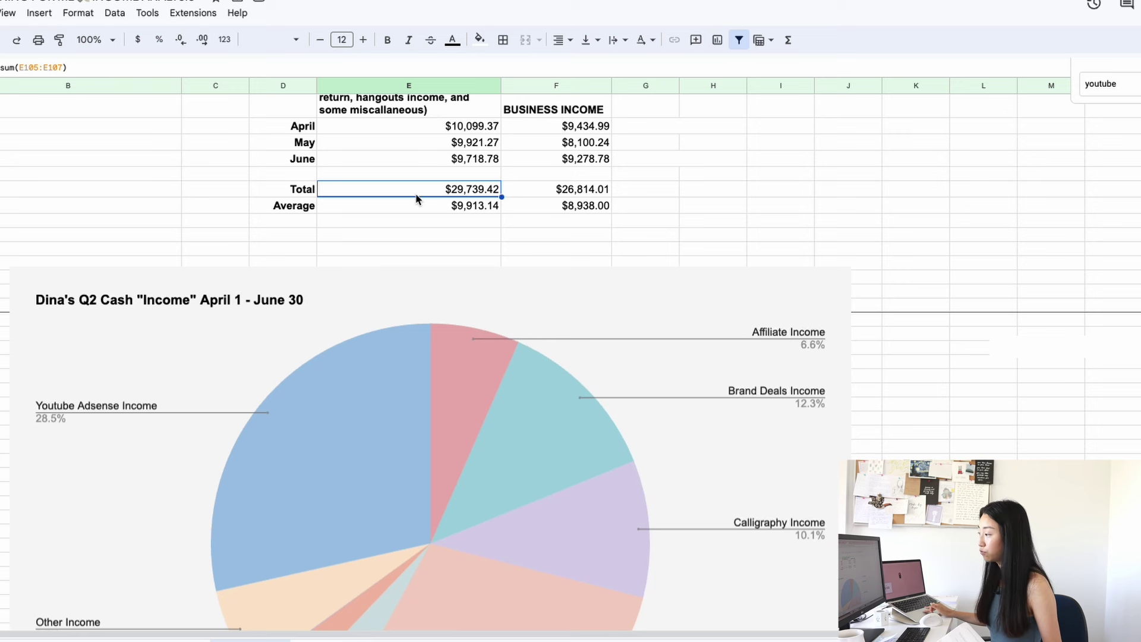
{"action": "left_click", "coordinate": [336, 403]}
{"action": "left_click", "coordinate": [428, 291]}
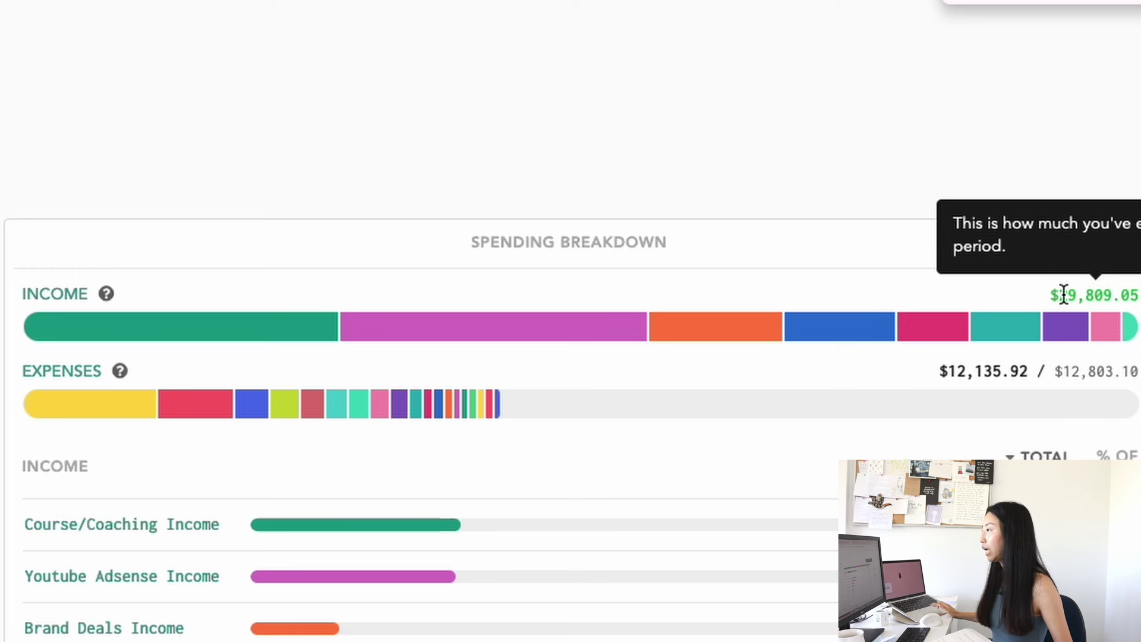
{"action": "mouse_move", "coordinate": [954, 373]}
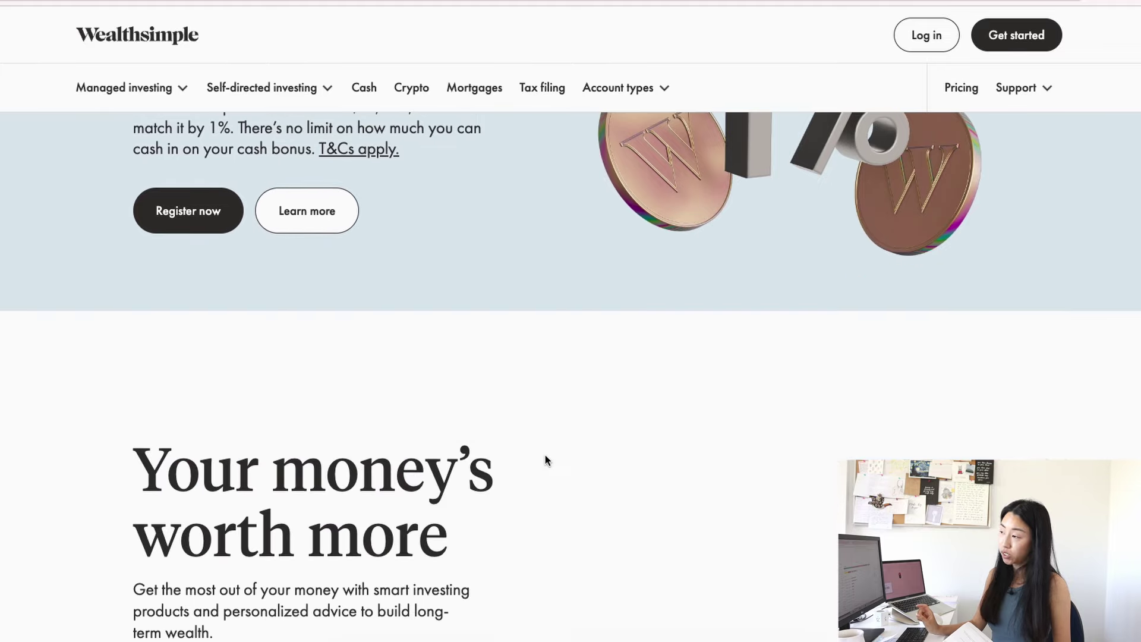
Look through the Wealthsimple homepage from its introduction to the everyday earnings and low-fee investing sections.
{"action": "scroll", "coordinate": [544, 454], "scroll_direction": "down", "scroll_amount": 6}
{"action": "scroll", "coordinate": [545, 454], "scroll_direction": "down", "scroll_amount": 7}
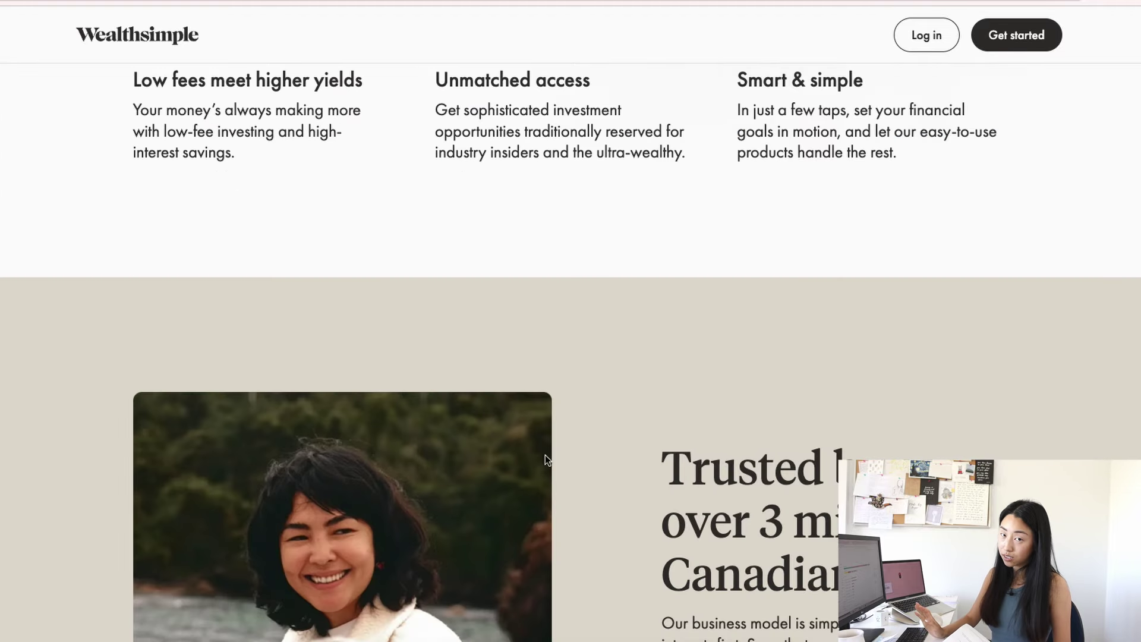
{"action": "scroll", "coordinate": [545, 454], "scroll_direction": "down", "scroll_amount": 20}
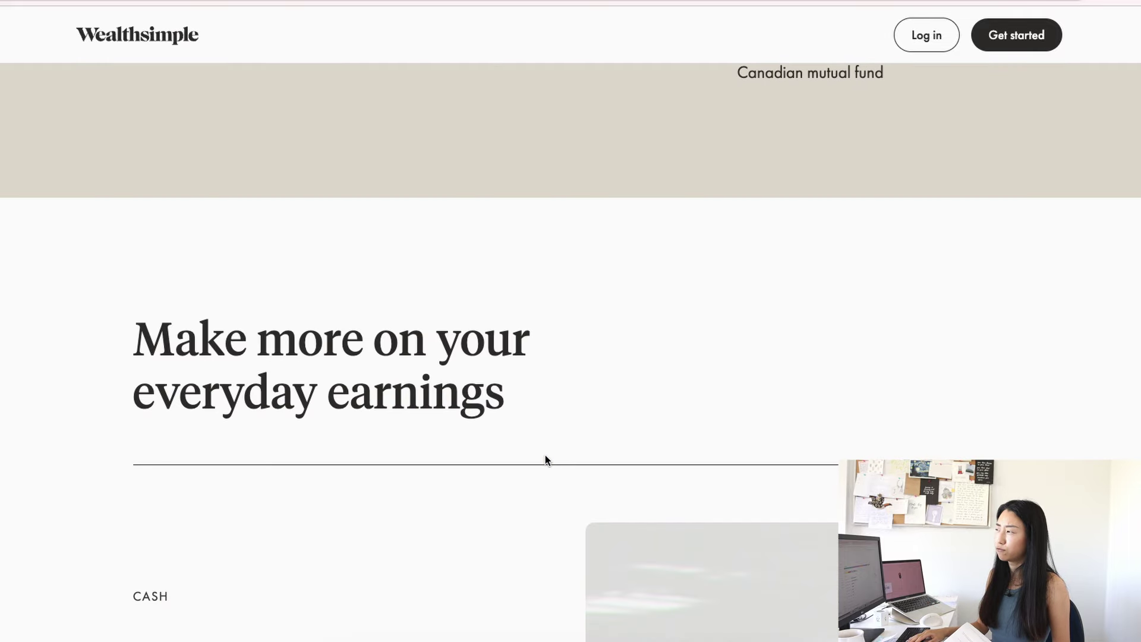
{"action": "scroll", "coordinate": [545, 455], "scroll_direction": "down", "scroll_amount": 5}
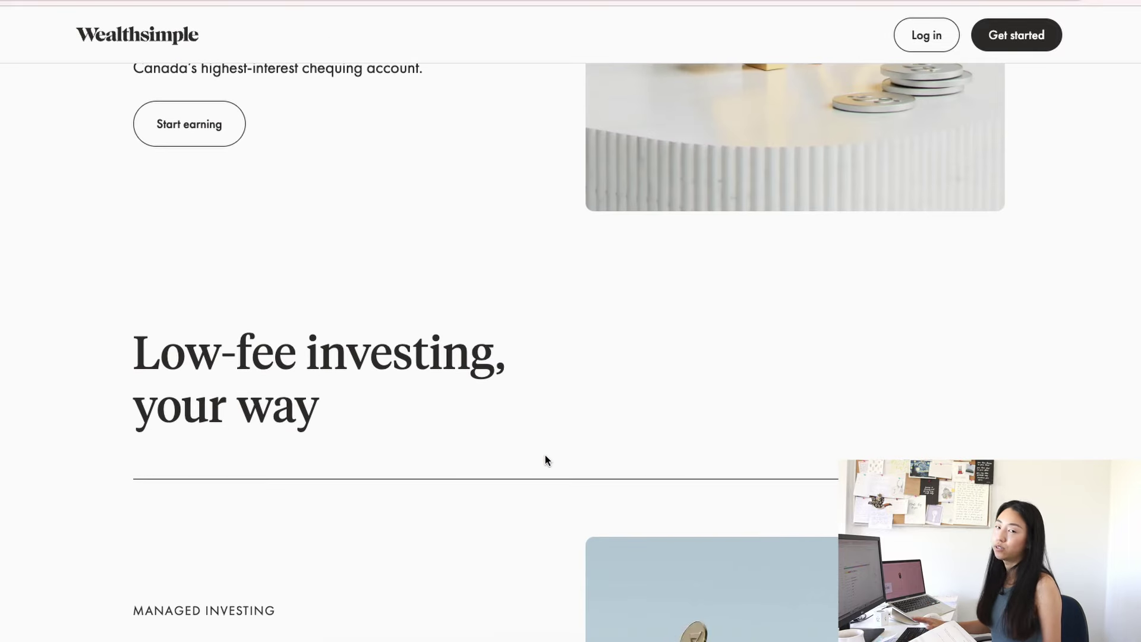
{"action": "key", "text": "super+shift+5"}
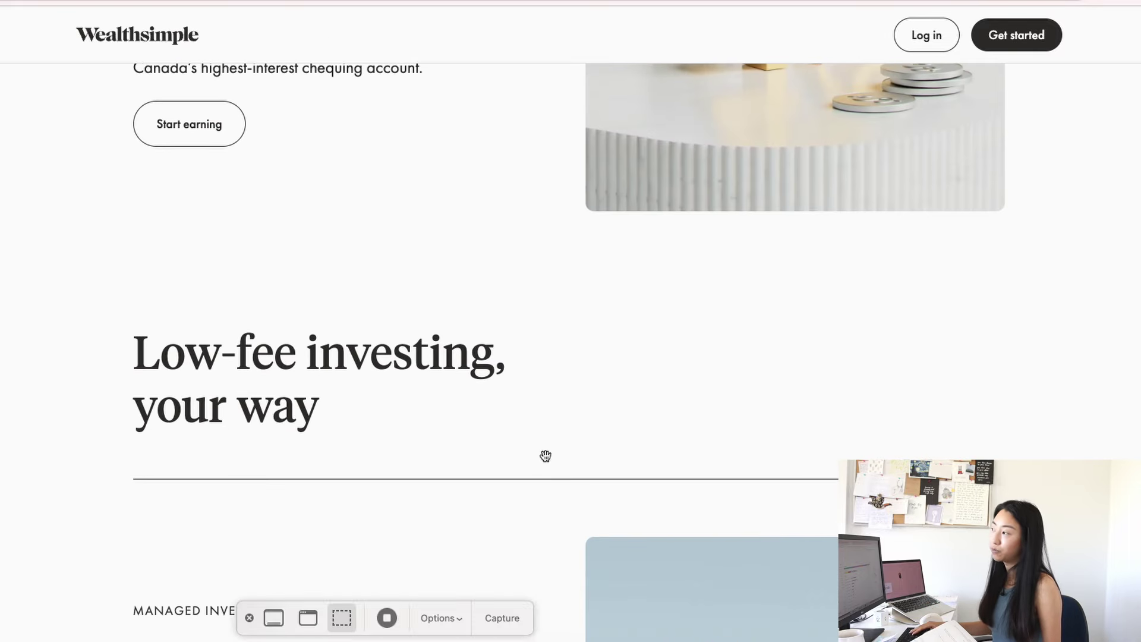